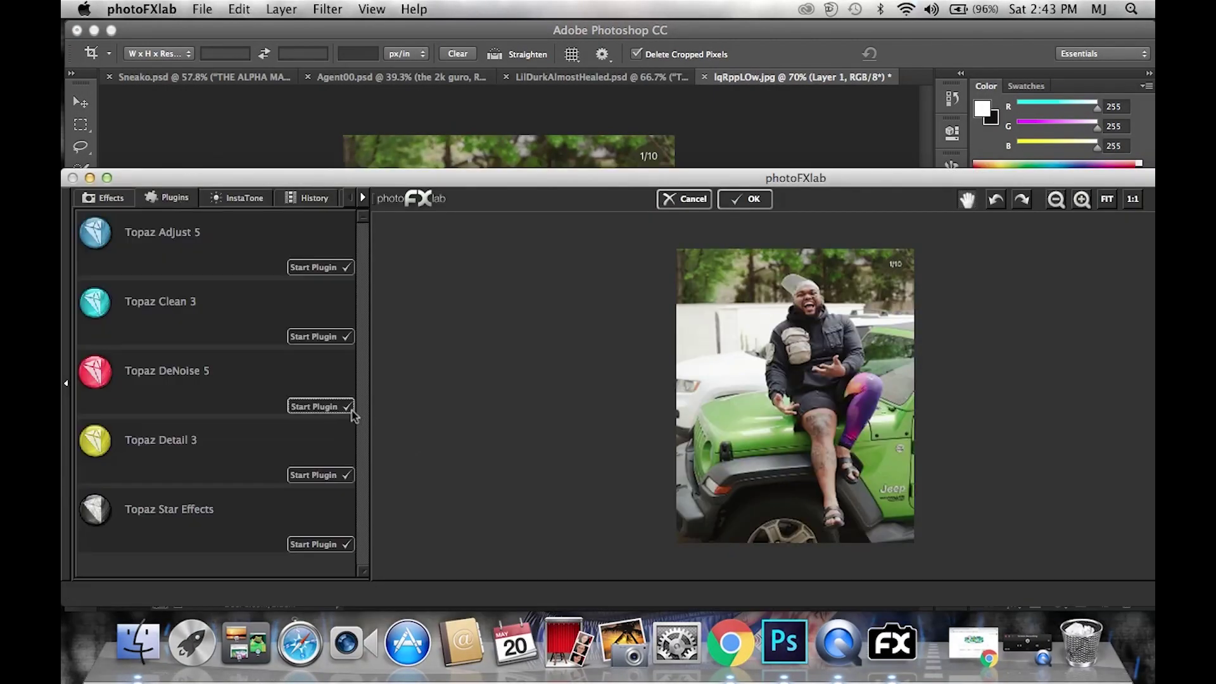
Apply Topaz Adjust 5 and the Topaz Clean 3 Cartooned preset in photoFXlab.
click(319, 406)
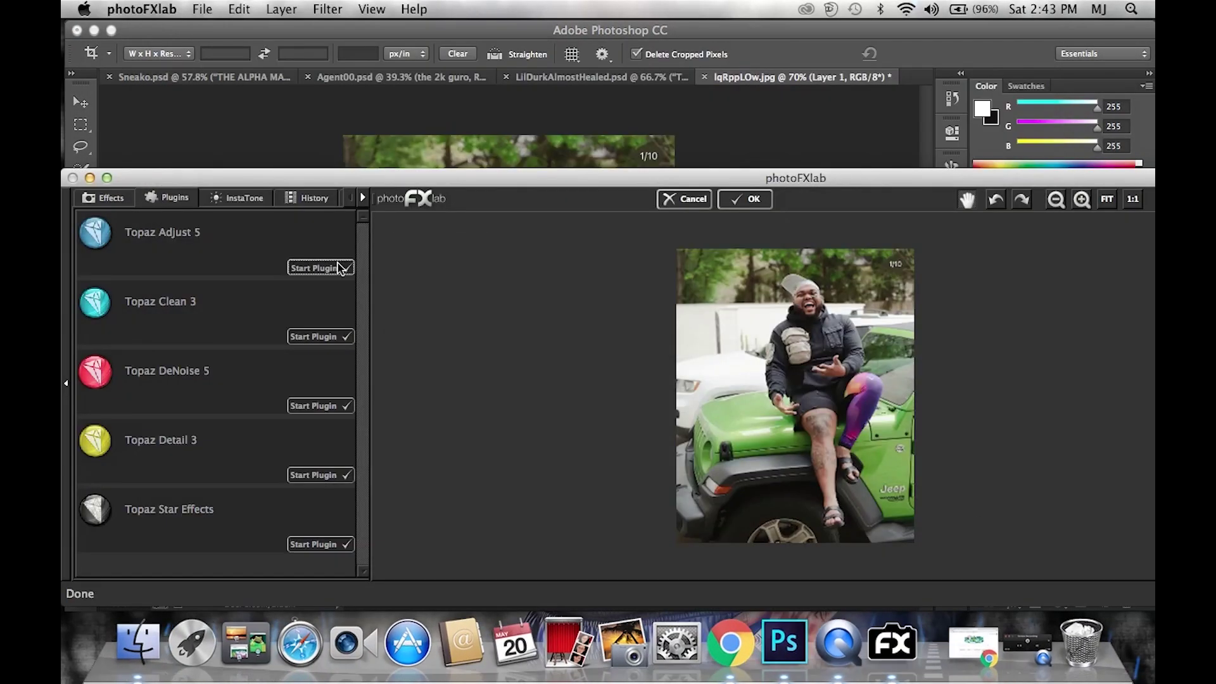
click(339, 266)
click(1054, 537)
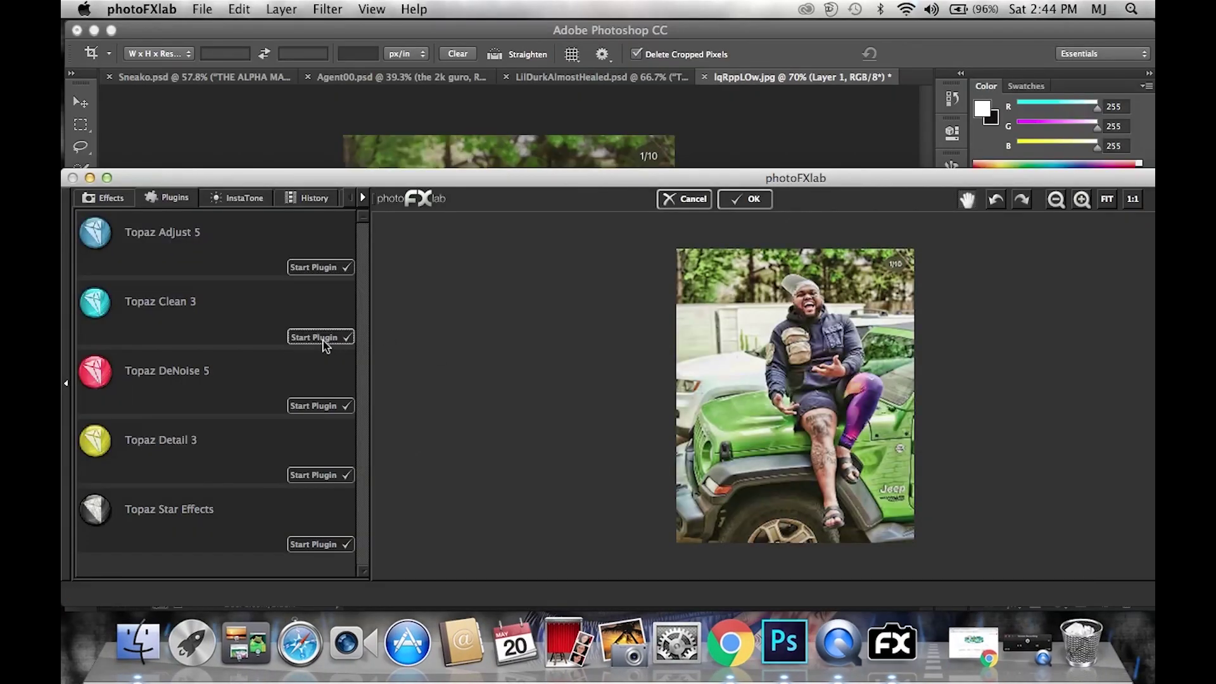
click(320, 339)
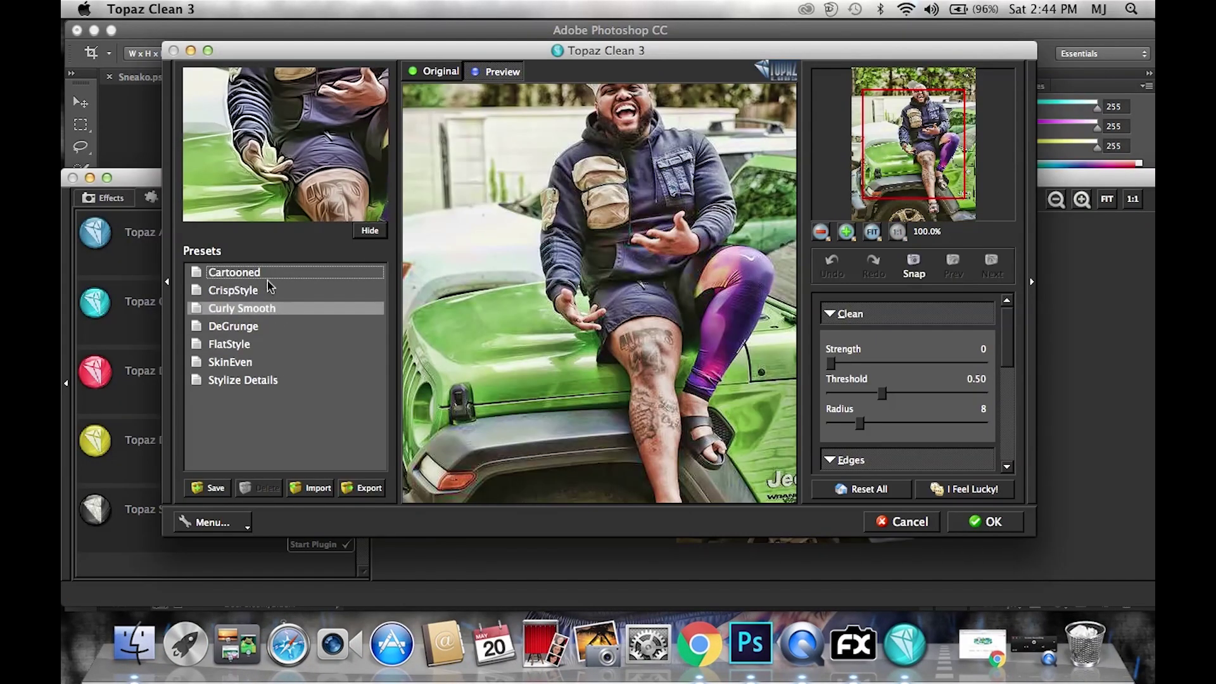
click(264, 273)
click(863, 366)
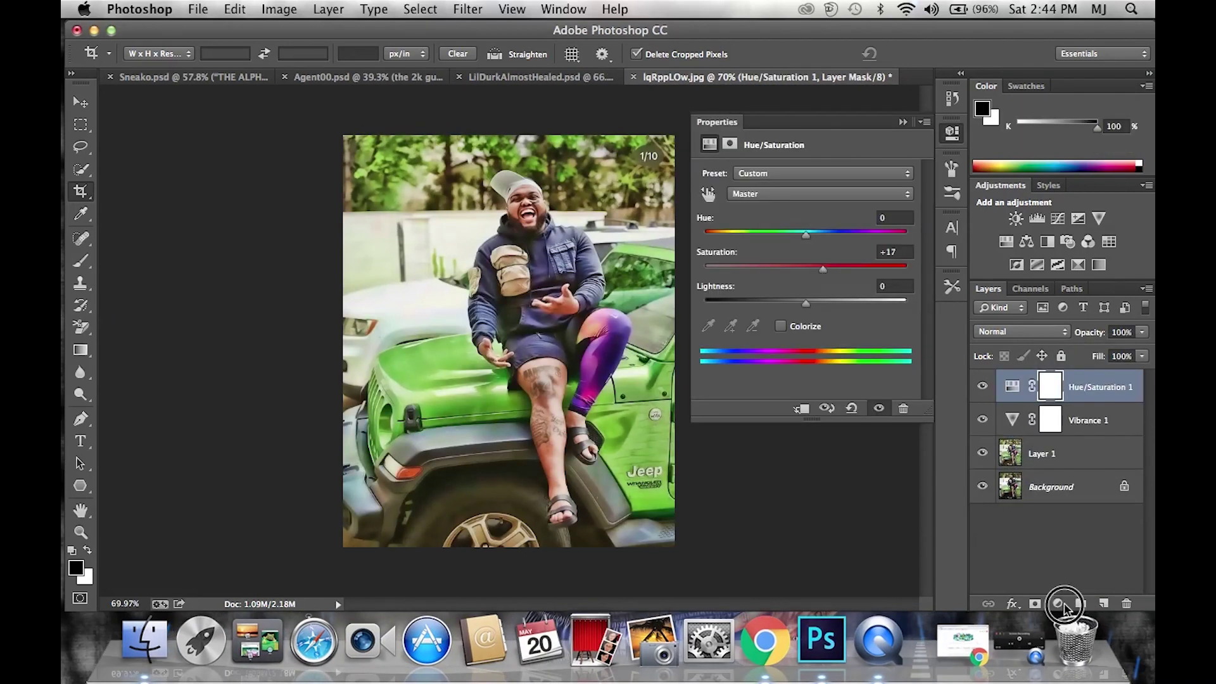
Add a Gradient Map layer and a Levels layer with the black point raised.
click(1064, 609)
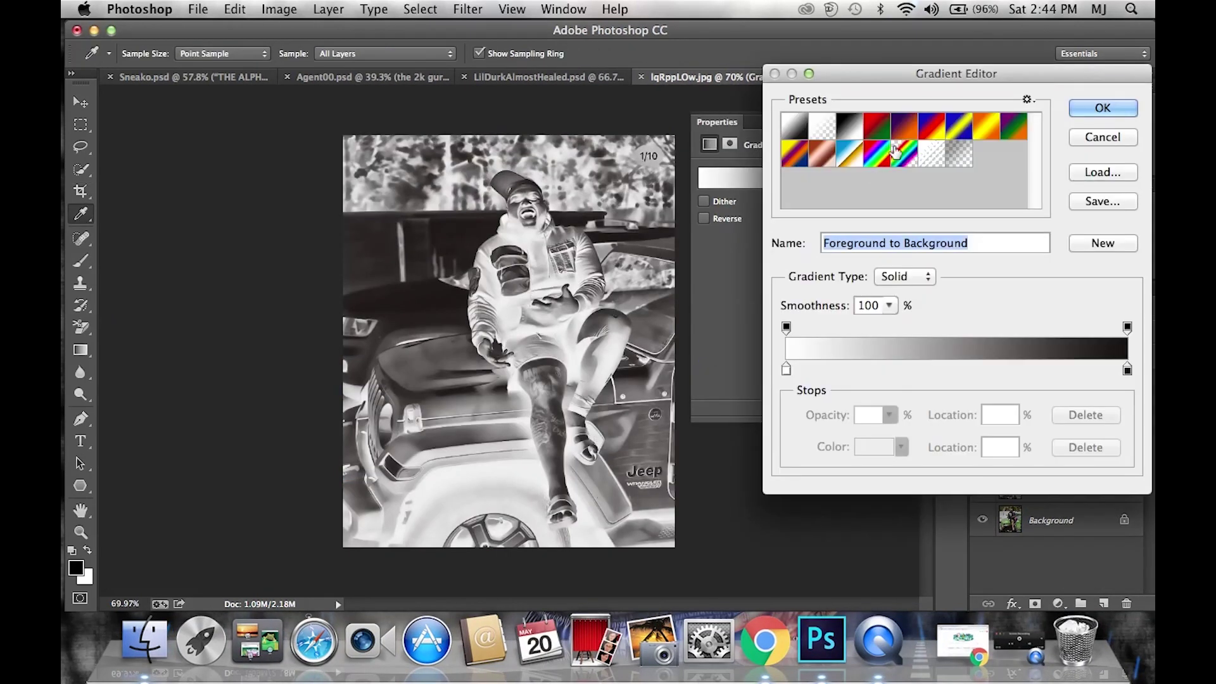
click(1037, 219)
drag(722, 292, 736, 295)
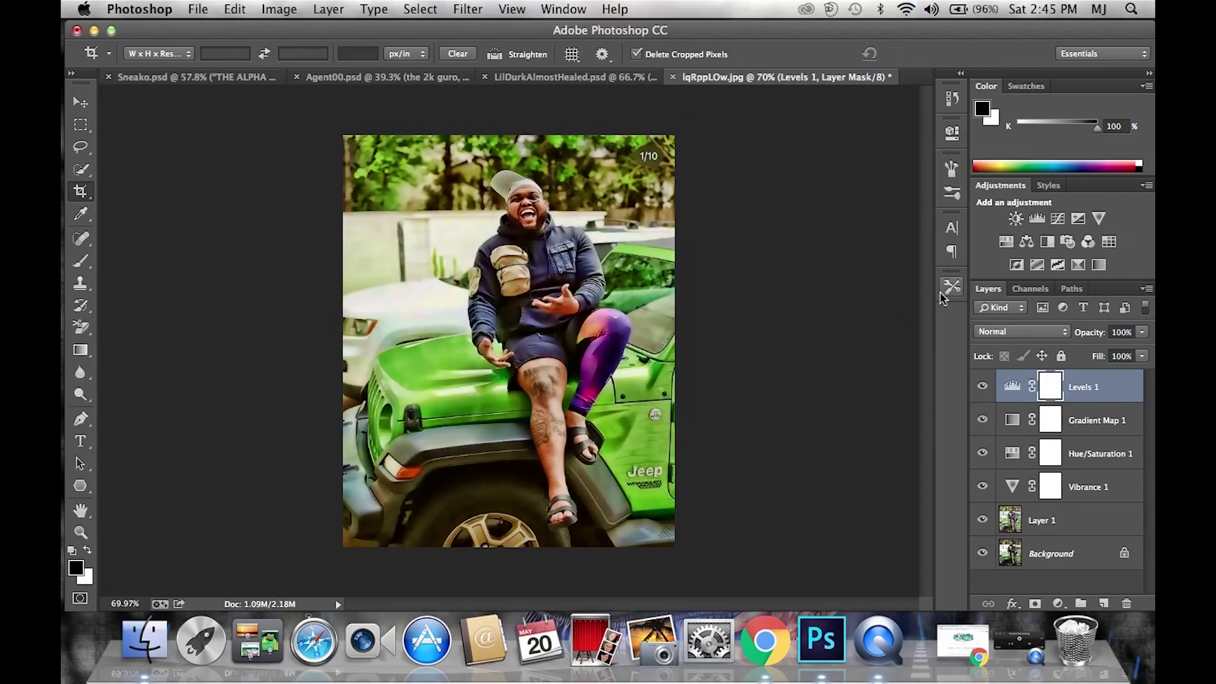
Quick Select the man and mask him onto his own layer.
scroll(462, 229, up, 5)
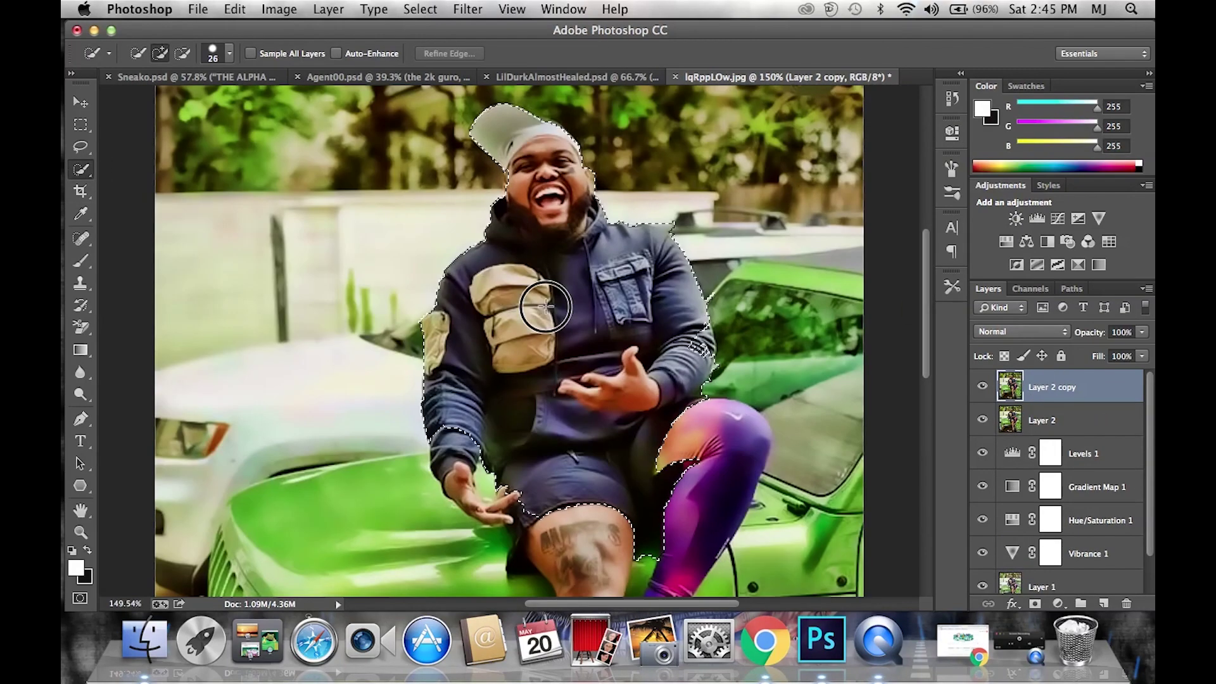
drag(678, 435, 523, 539)
scroll(523, 539, down, 5)
drag(589, 443, 659, 380)
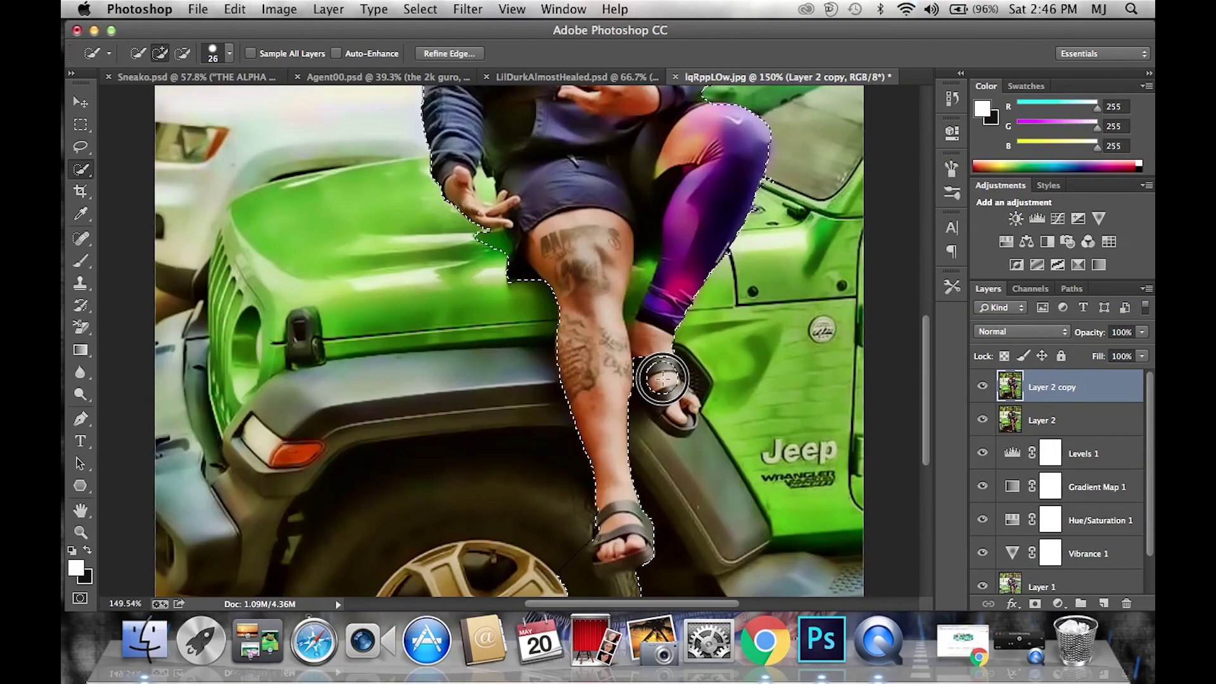
scroll(658, 380, down, 3)
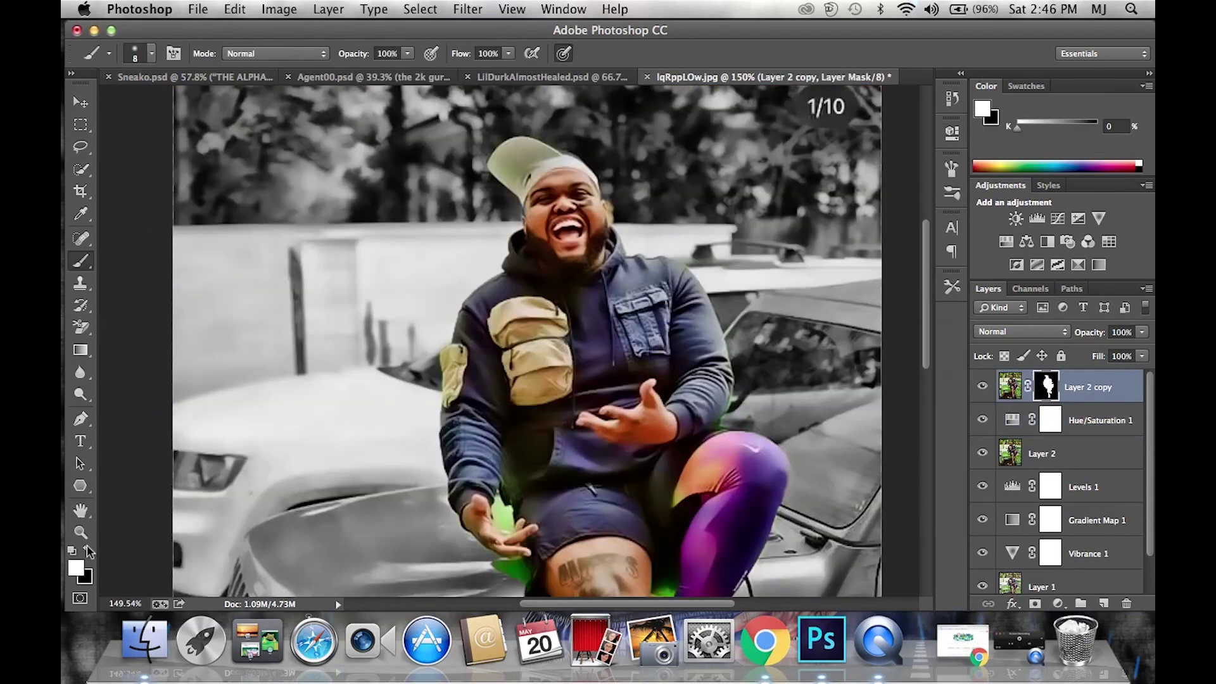
scroll(512, 561, up, 3)
Shrink the mask brush to a few pixels and switch to black paint.
right_click(507, 387)
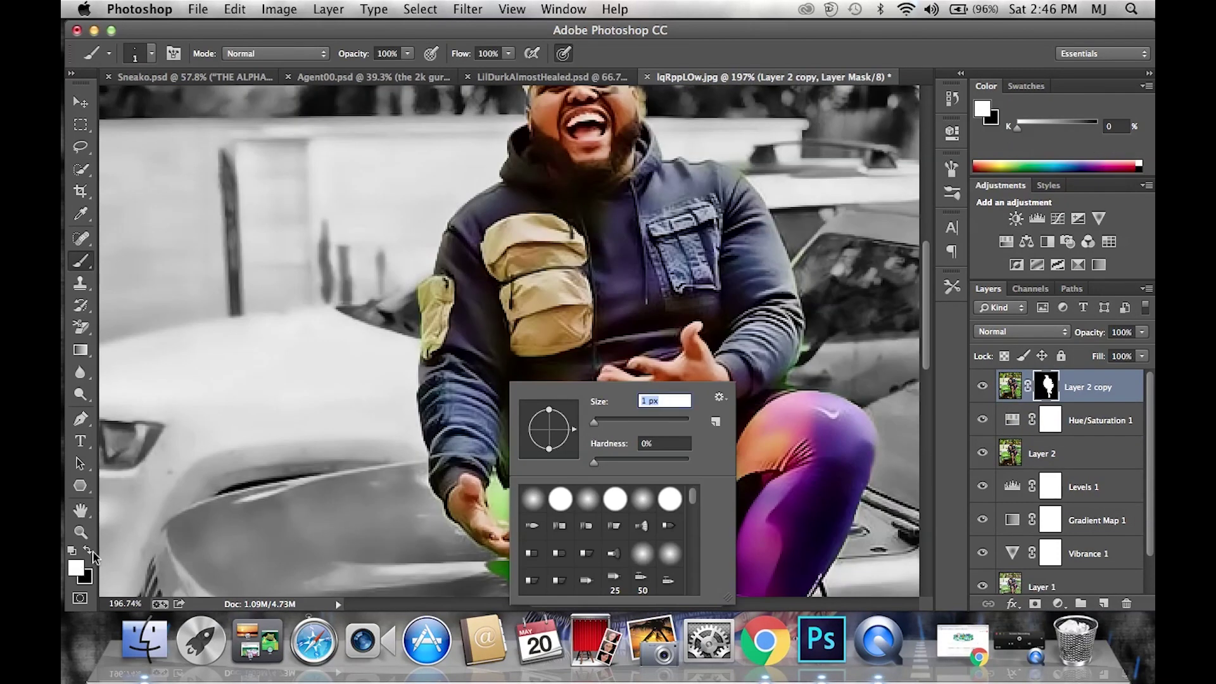
key(x)
scroll(502, 570, down, 3)
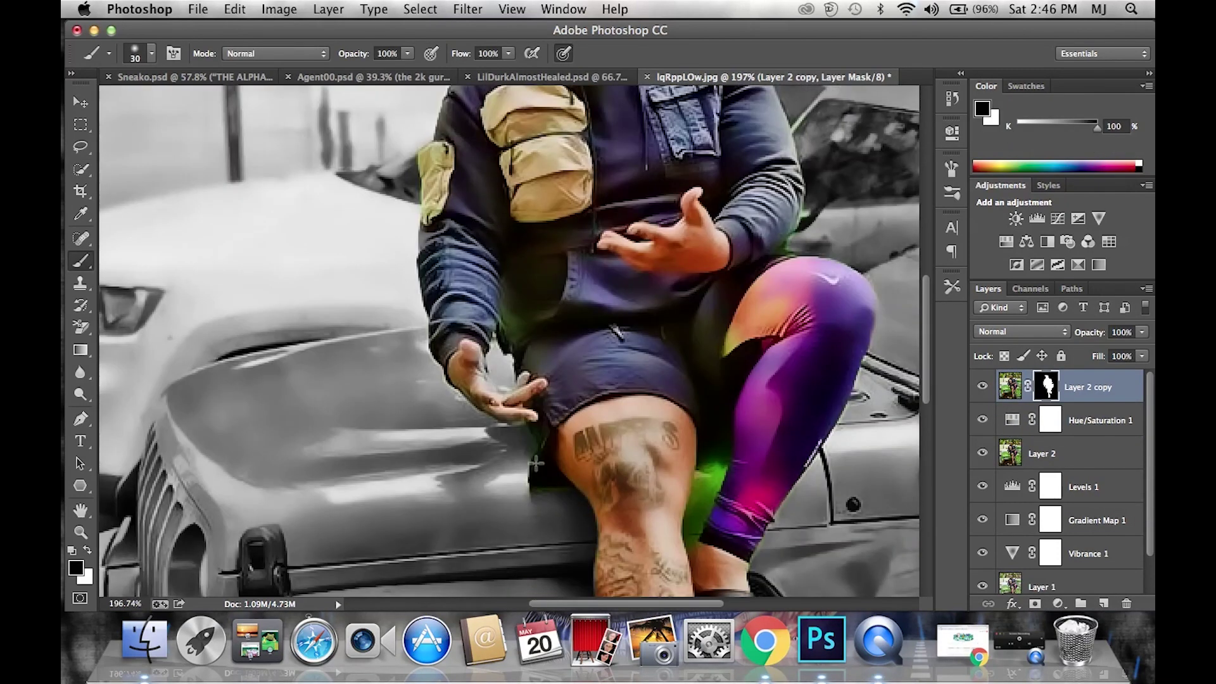
right_click(716, 469)
key(Return)
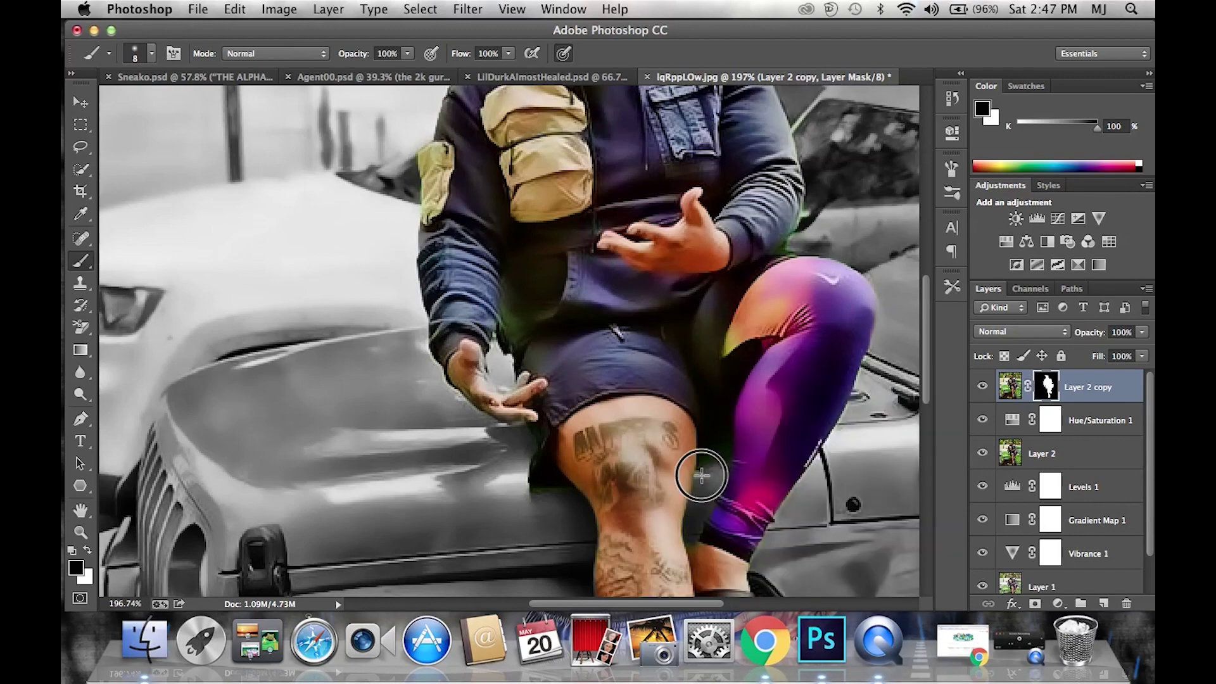
scroll(747, 380, down, 3)
scroll(697, 297, up, 6)
scroll(934, 406, down, 5)
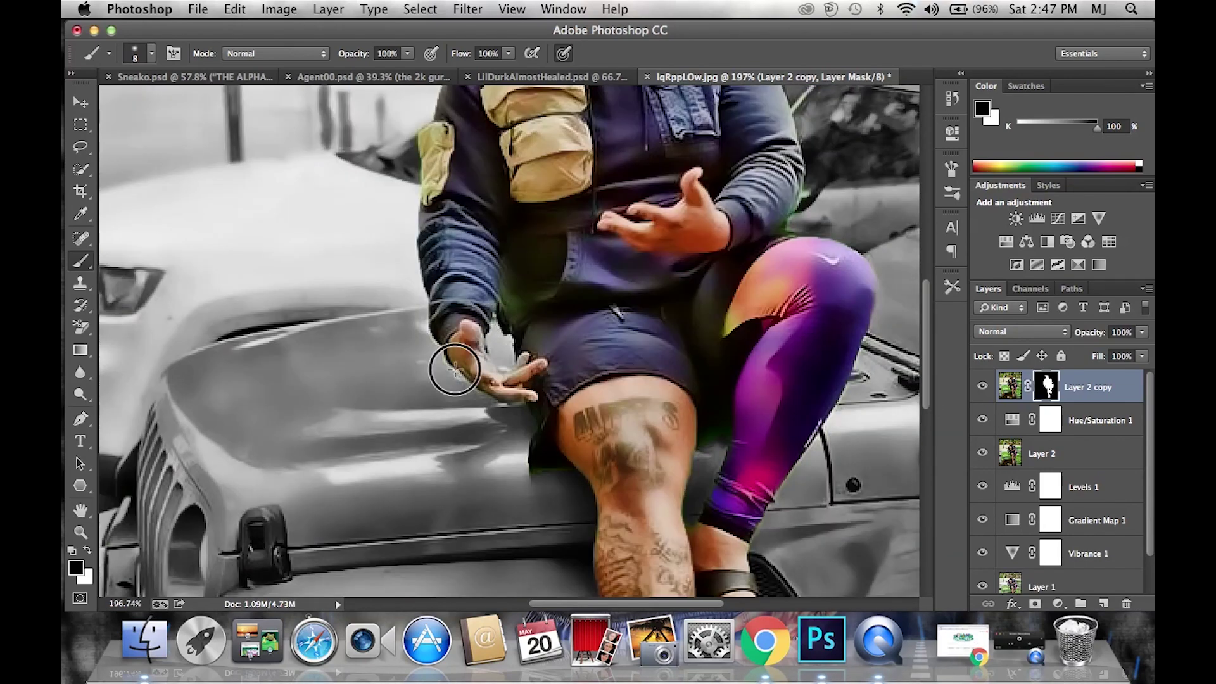
scroll(455, 370, up, 3)
key(bracketleft)
key(bracketleft)
key(bracketleft)
Paint the mask edges around the man's hand and face, alternating black and white.
key(x)
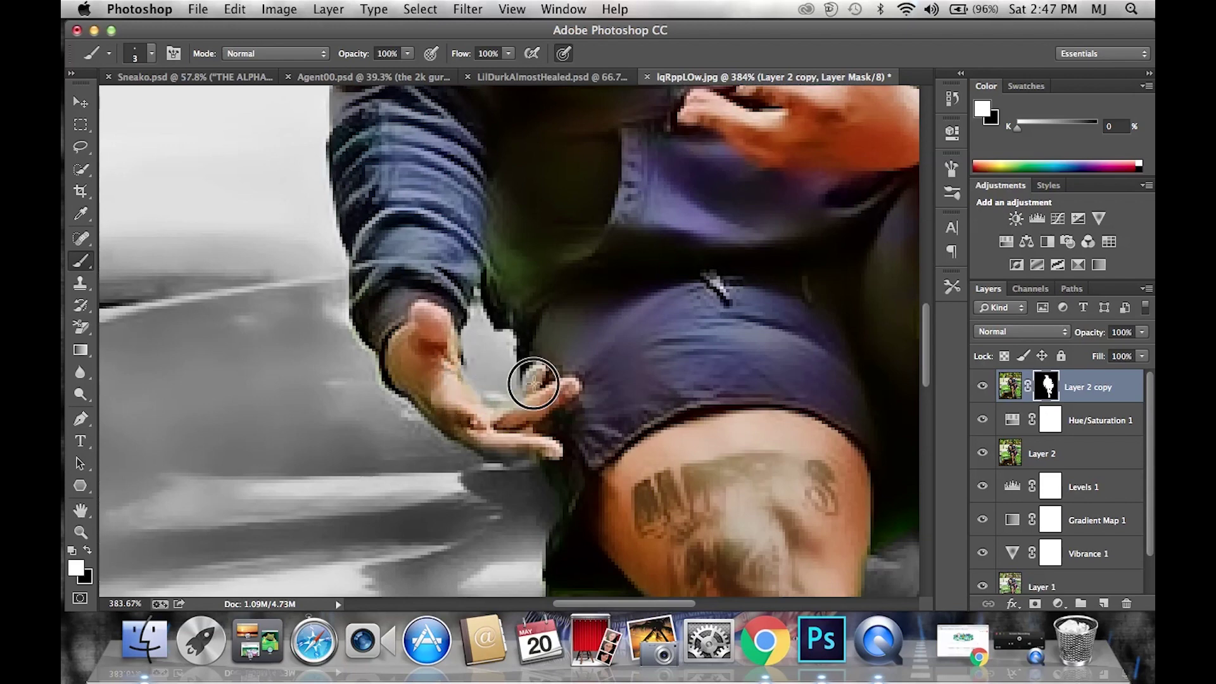
key(x)
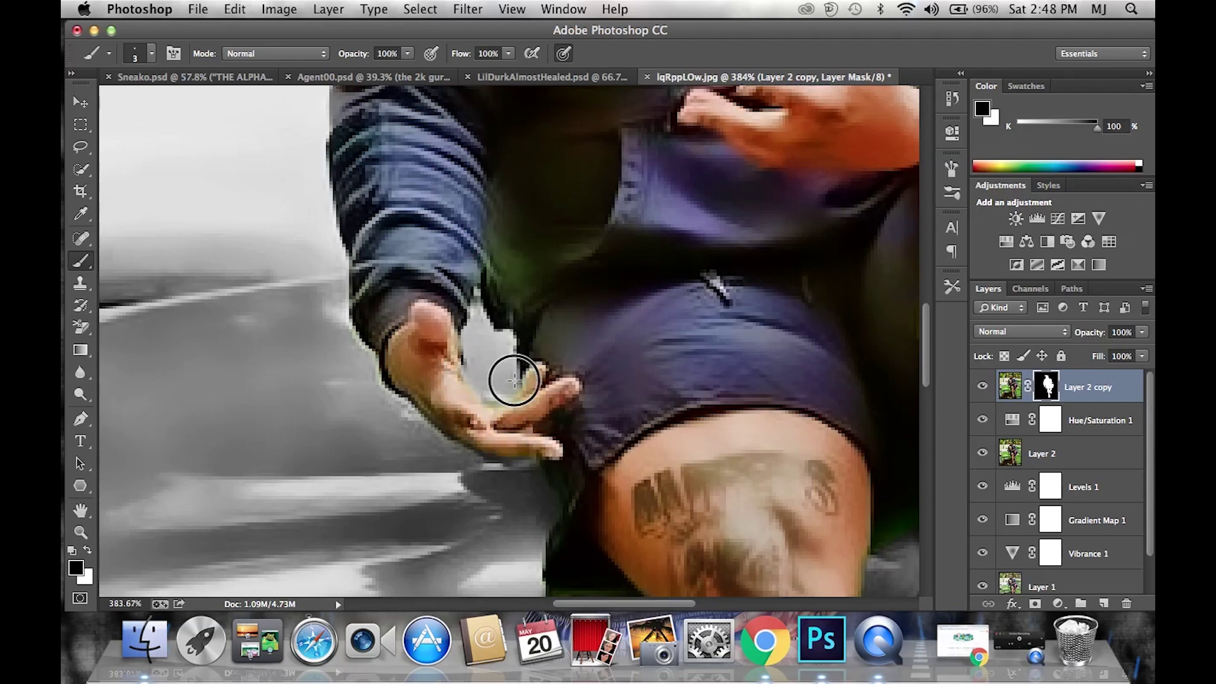
scroll(418, 354, up, 6)
scroll(597, 250, up, 5)
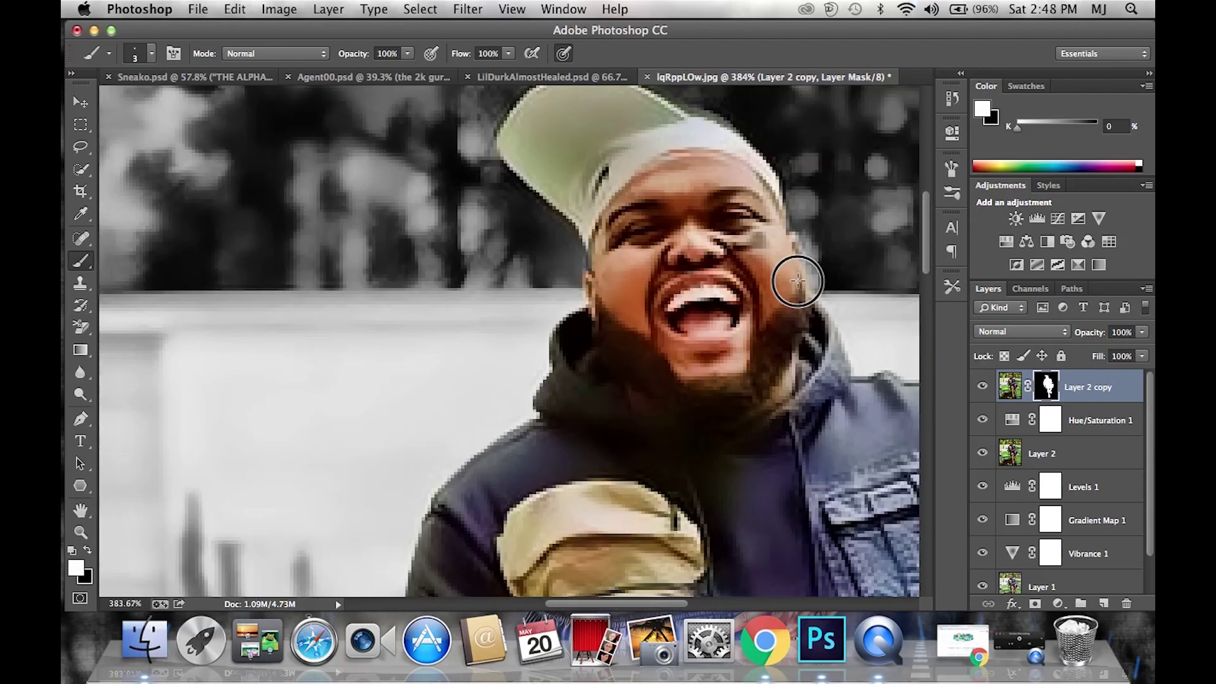
scroll(697, 243, up, 2)
scroll(697, 243, down, 6)
scroll(692, 394, down, 1)
key(x)
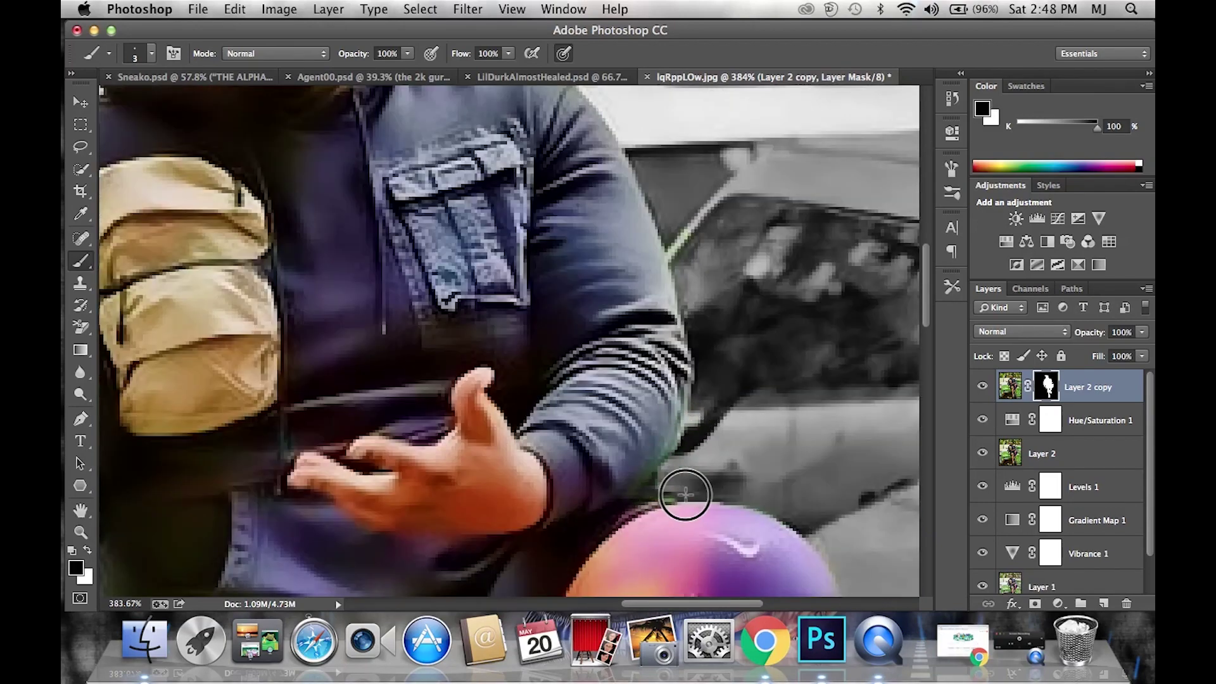
scroll(682, 494, down, 4)
scroll(700, 391, up, 1)
Refine the mask along his legs and sandals, then fit the image on screen.
key(x)
scroll(583, 316, down, 3)
scroll(260, 411, down, 5)
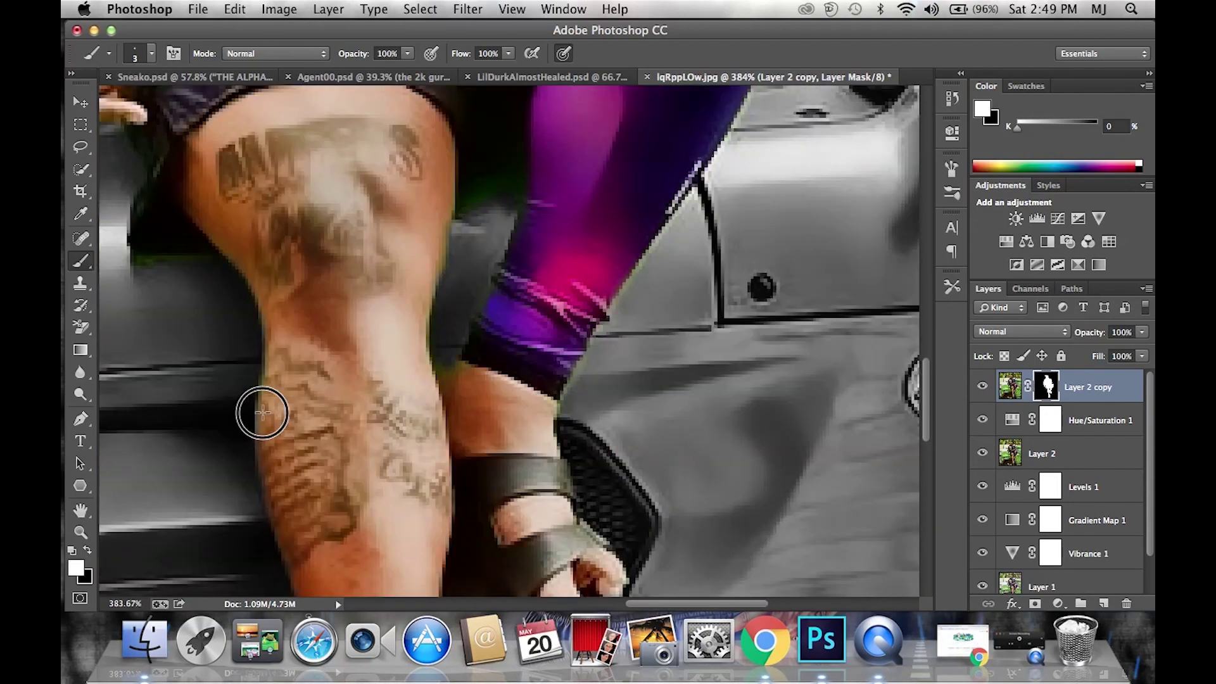
scroll(312, 467, down, 2)
scroll(452, 467, down, 5)
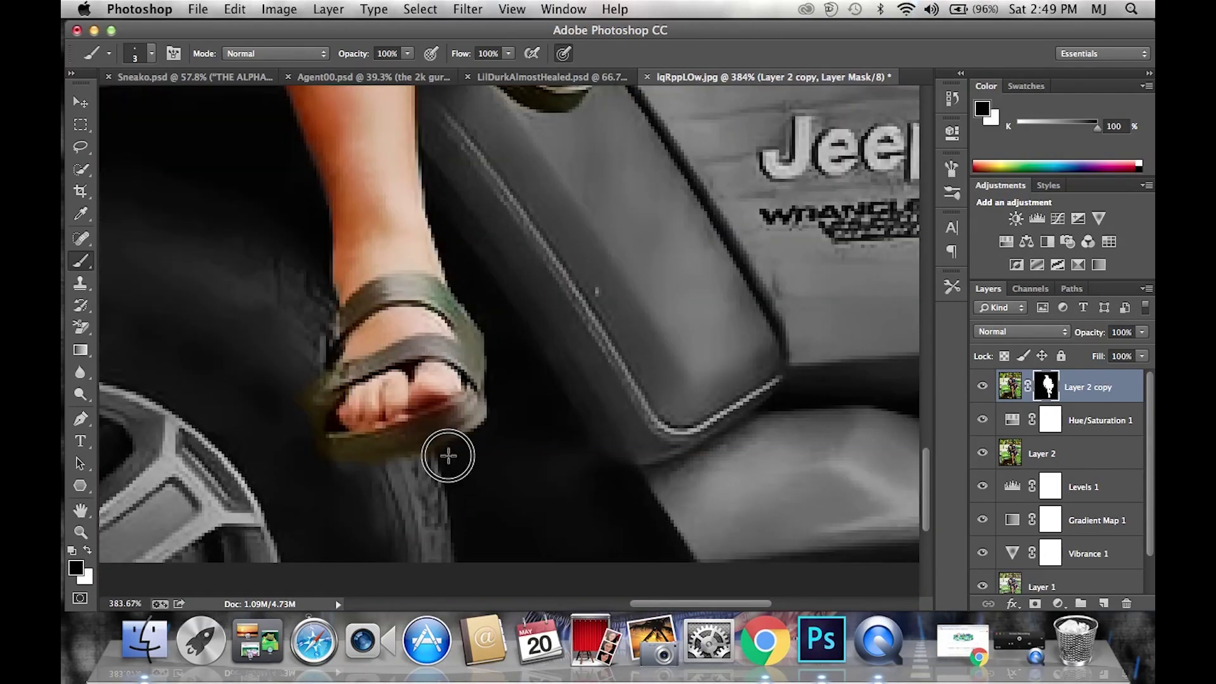
key(x)
scroll(318, 442, up, 5)
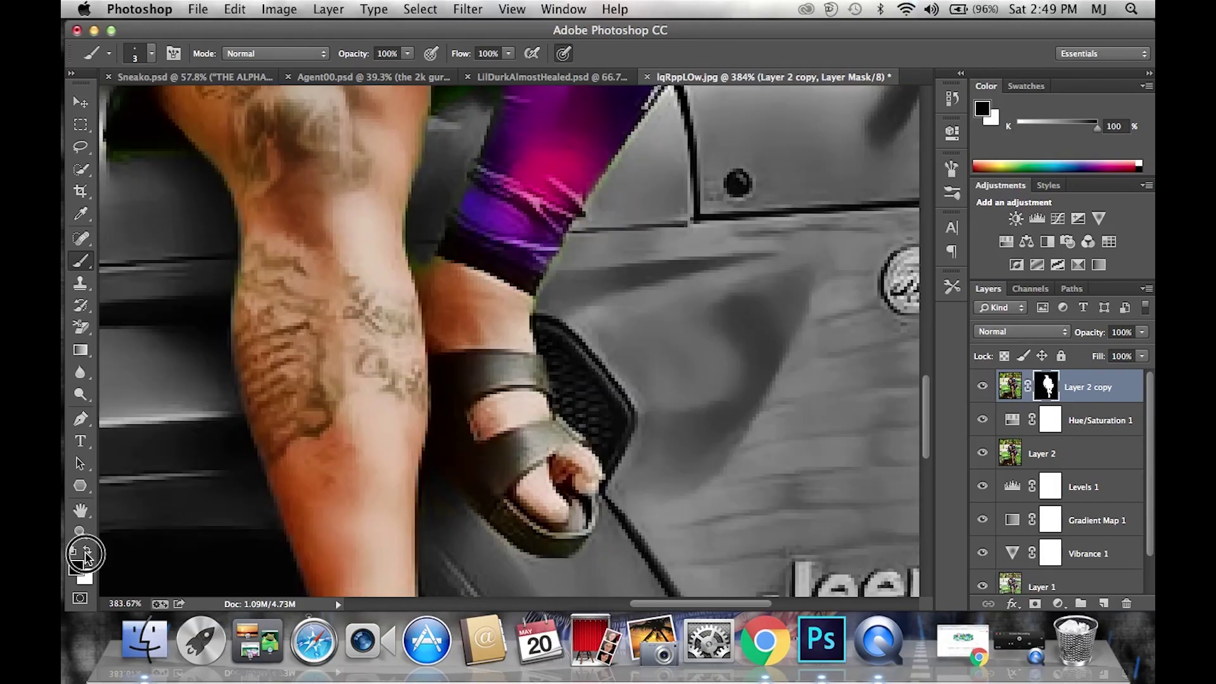
key(x)
scroll(538, 443, up, 1)
key(super+0)
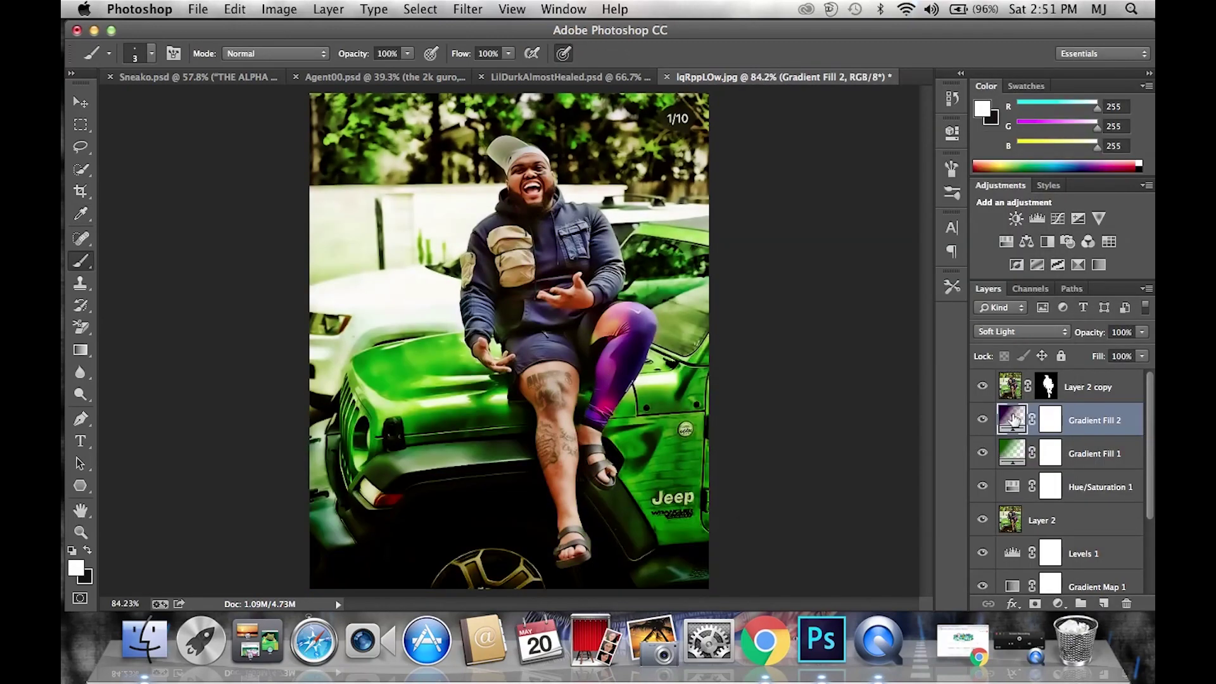
Set the purple gradient fill to Linear style, 90°, reversed.
double_click(1013, 419)
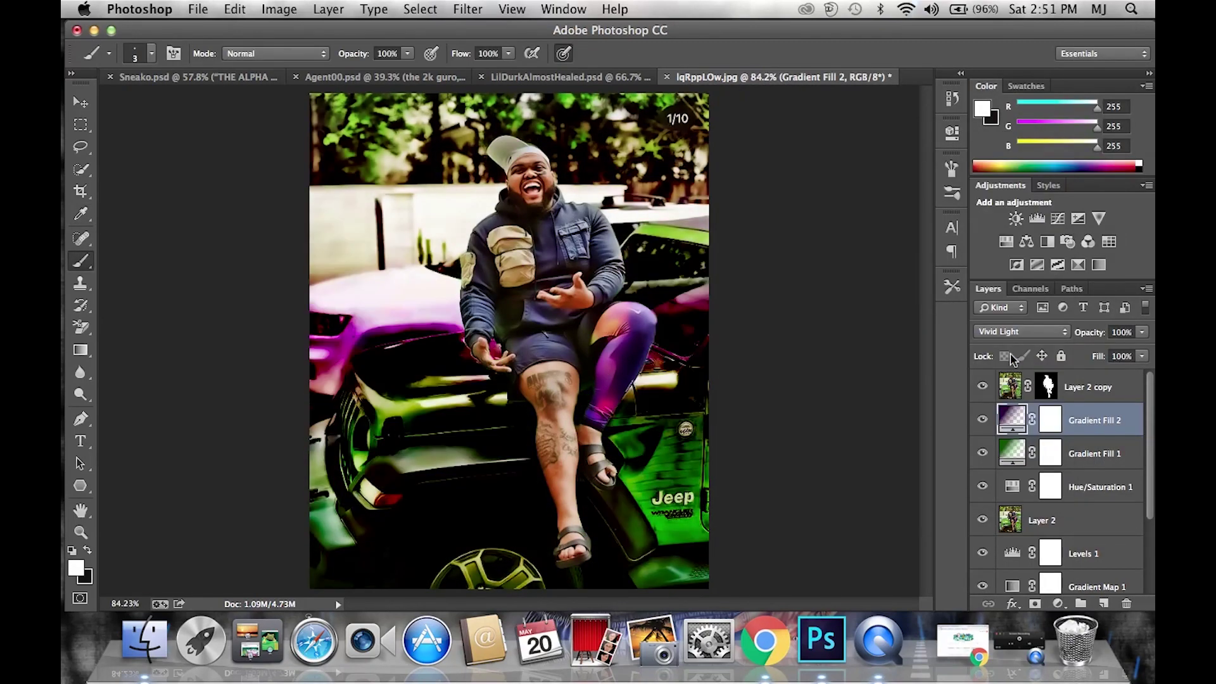
click(829, 198)
click(817, 152)
click(799, 284)
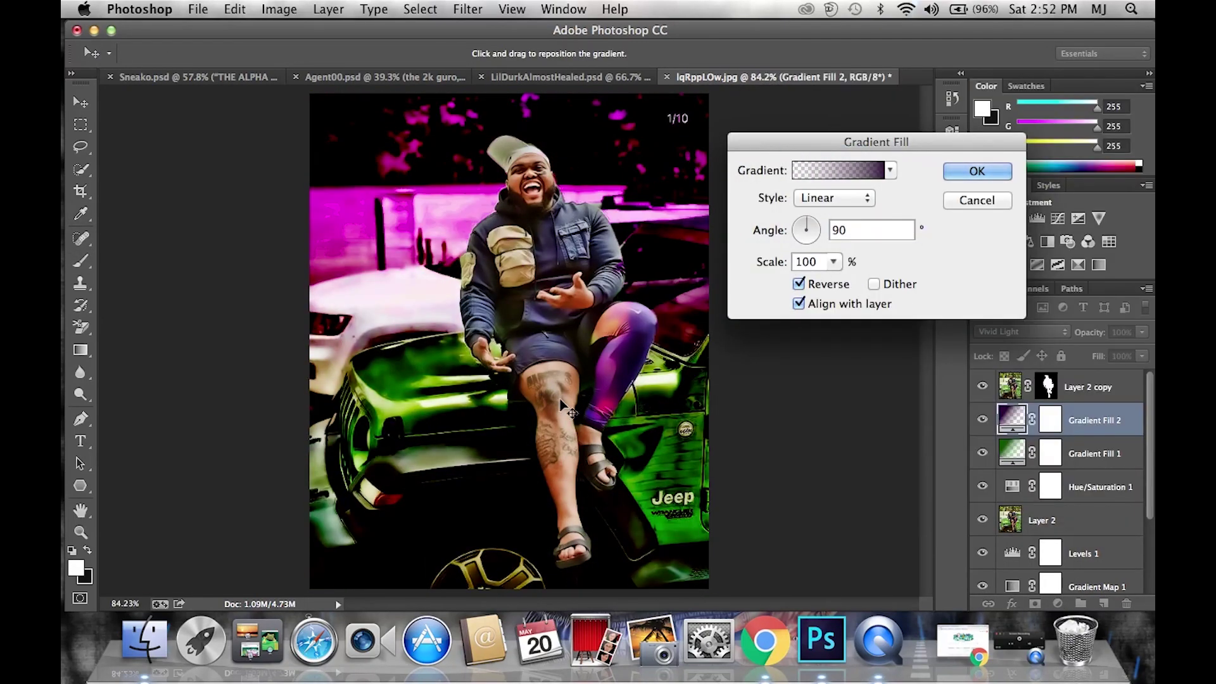
click(977, 172)
click(1021, 332)
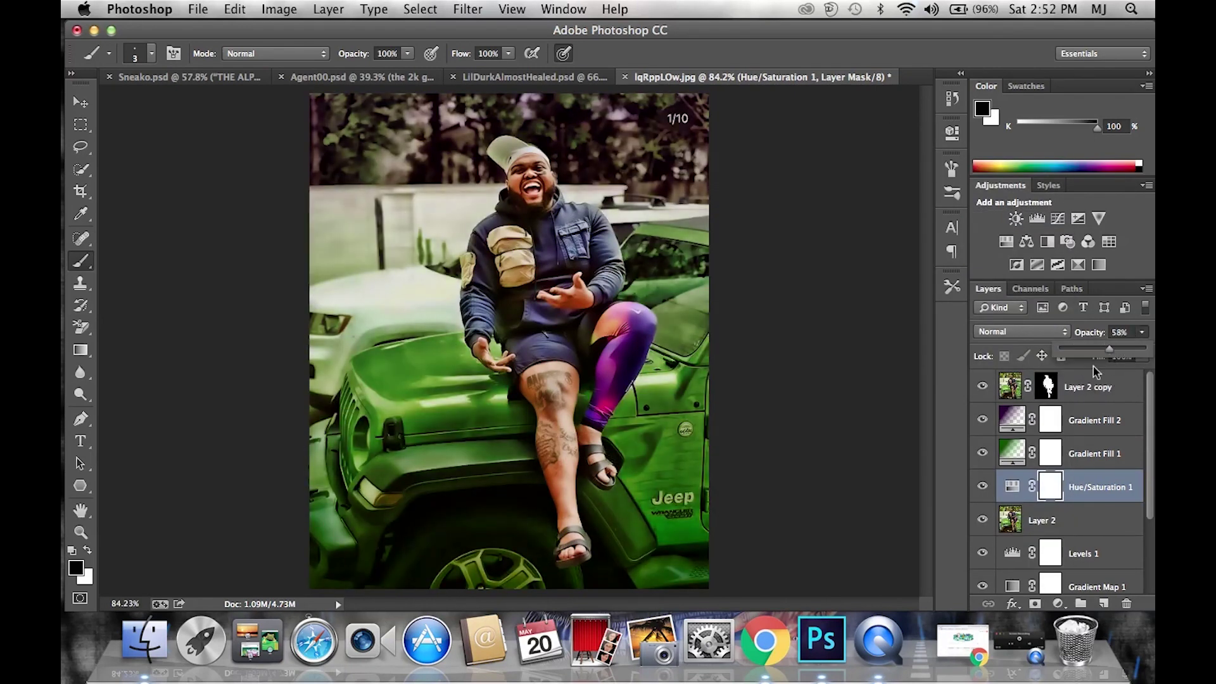
Move Gradient Fill 2 above Gradient Fill 1 and blend it in Vivid Light.
click(1095, 420)
click(1021, 332)
click(1024, 354)
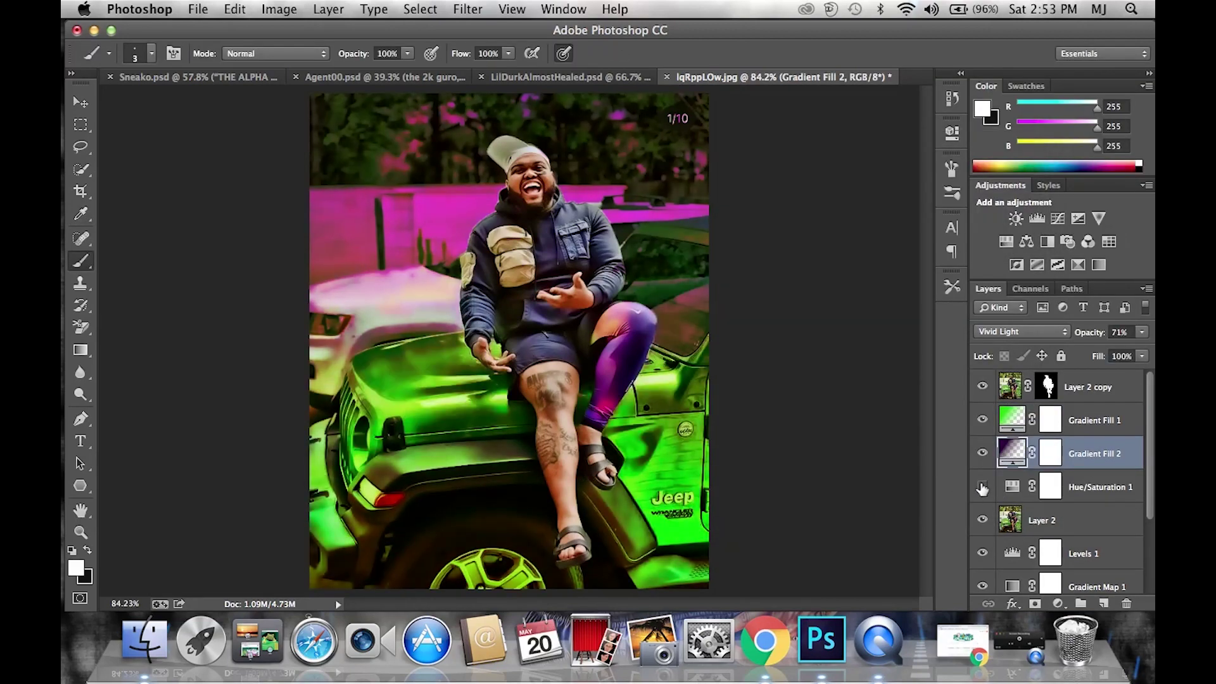
drag(1012, 454, 1011, 415)
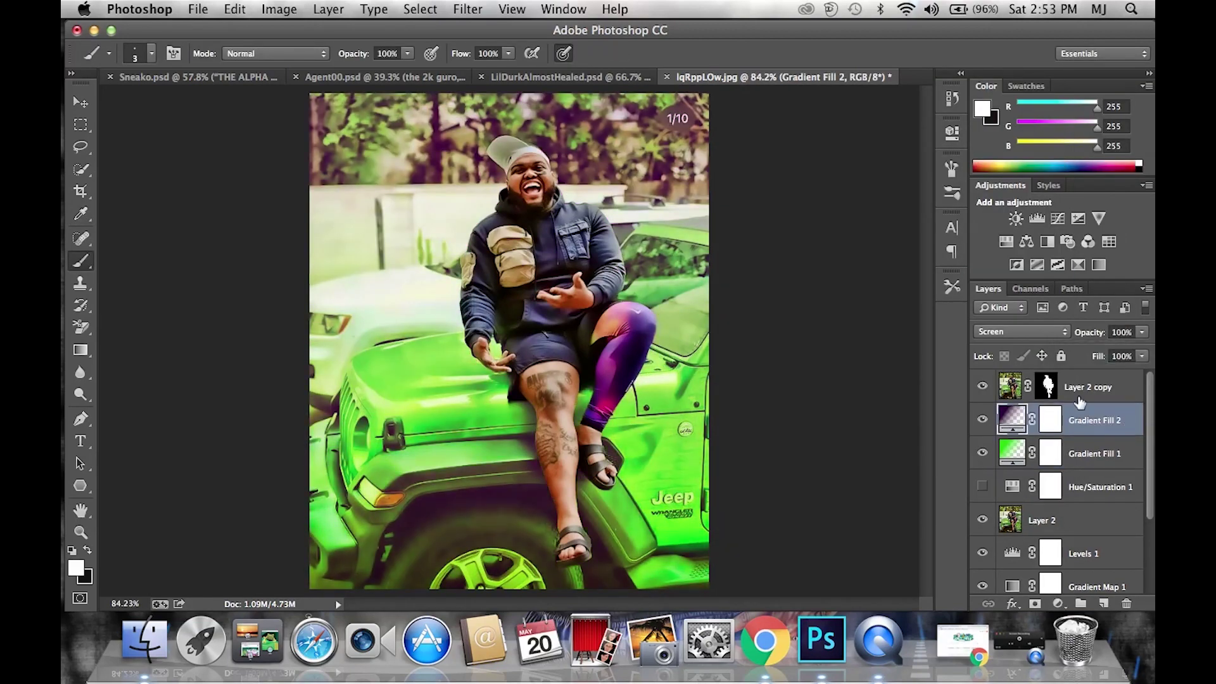
click(1021, 332)
click(1002, 473)
Lower Gradient Fill 2's opacity and turn Hue/Saturation 1 back on.
click(1142, 332)
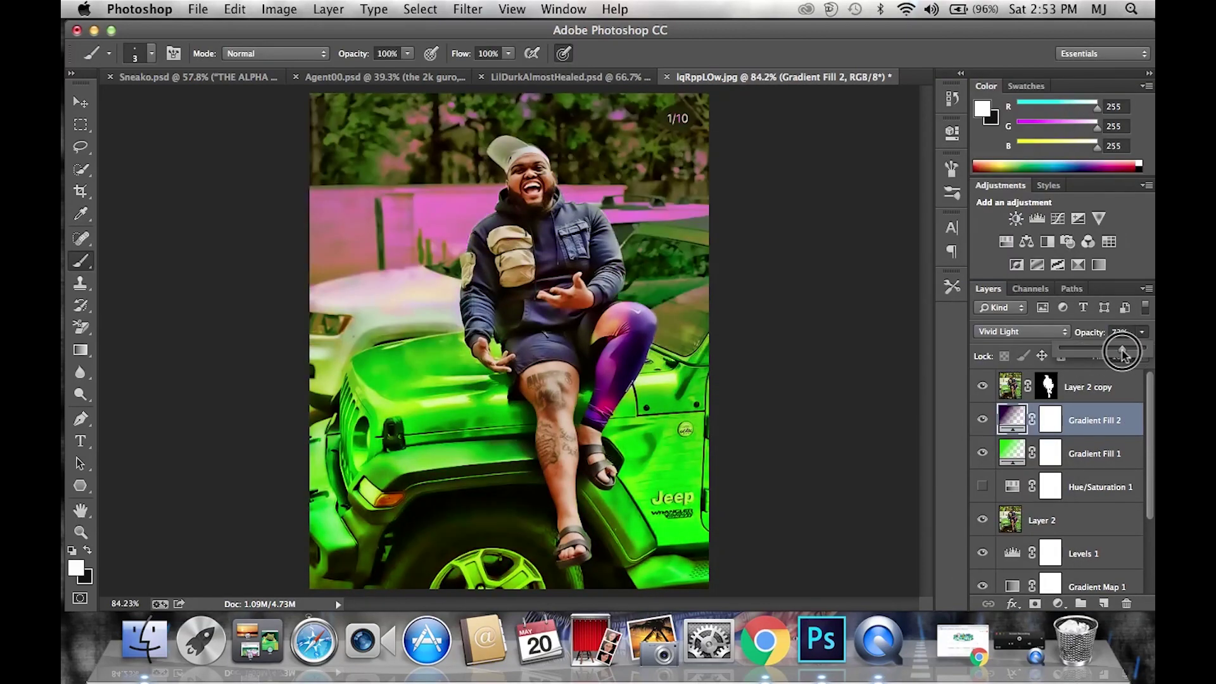
drag(1143, 350, 1132, 352)
click(983, 486)
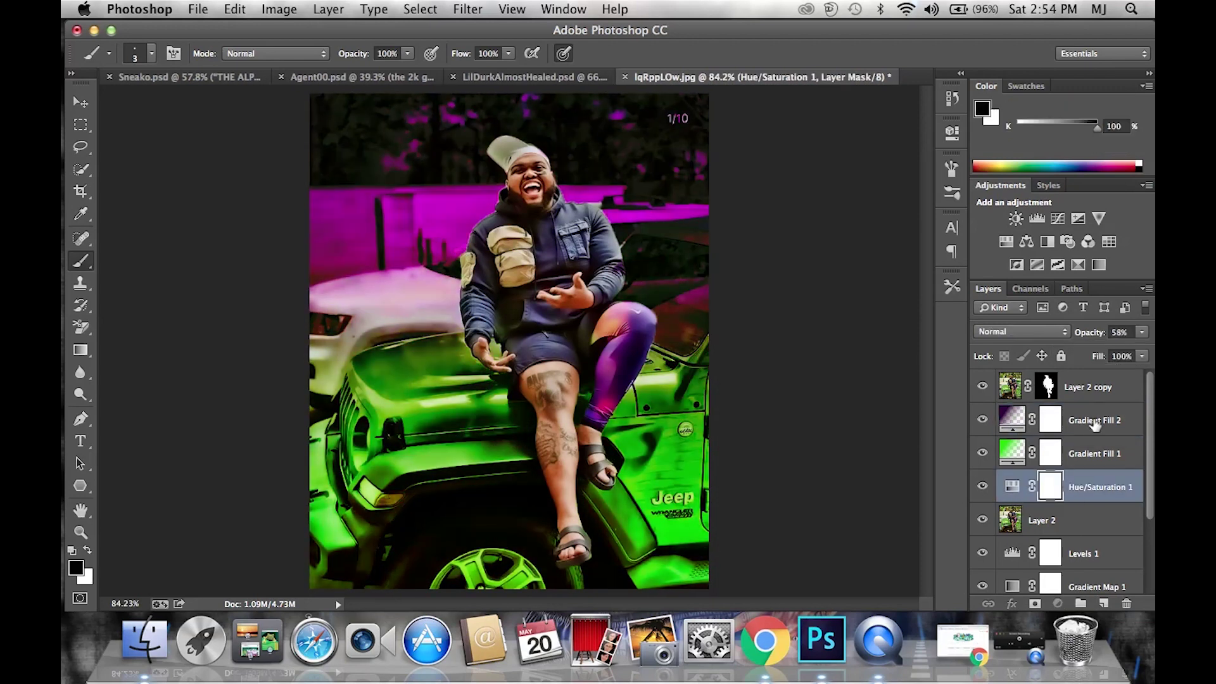
click(1090, 387)
Give Layer 2 copy an outer glow and add a Soft Light 72% gradient map.
click(1012, 603)
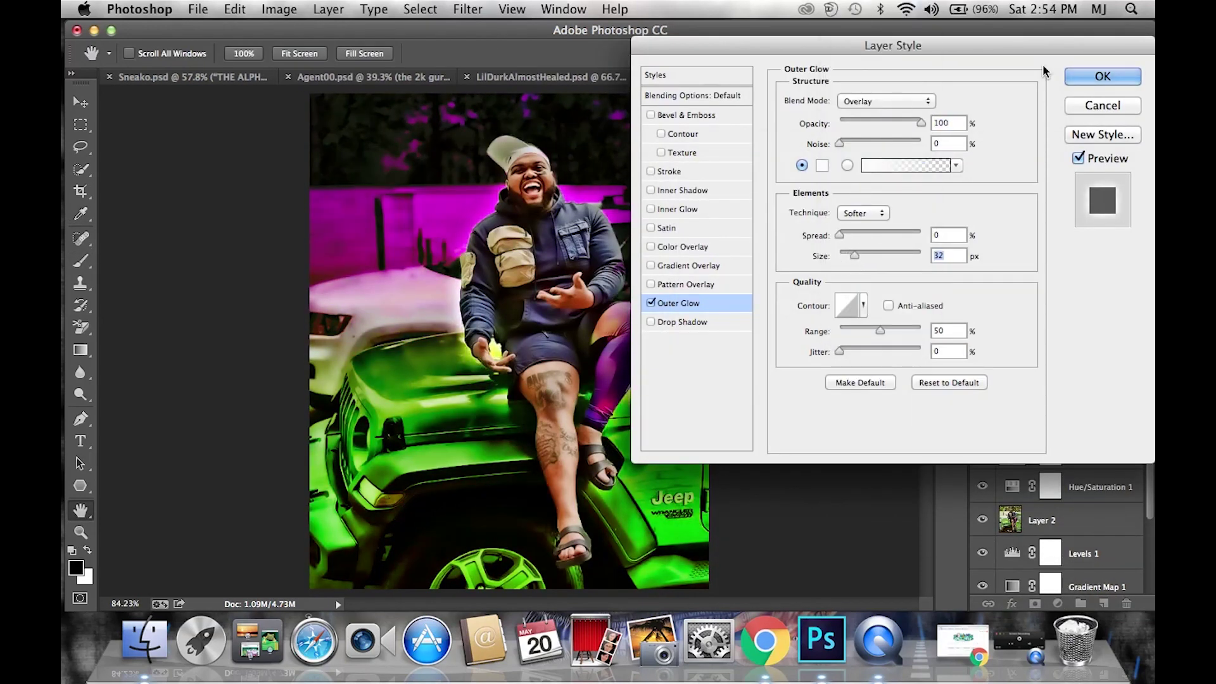
click(1103, 76)
click(909, 125)
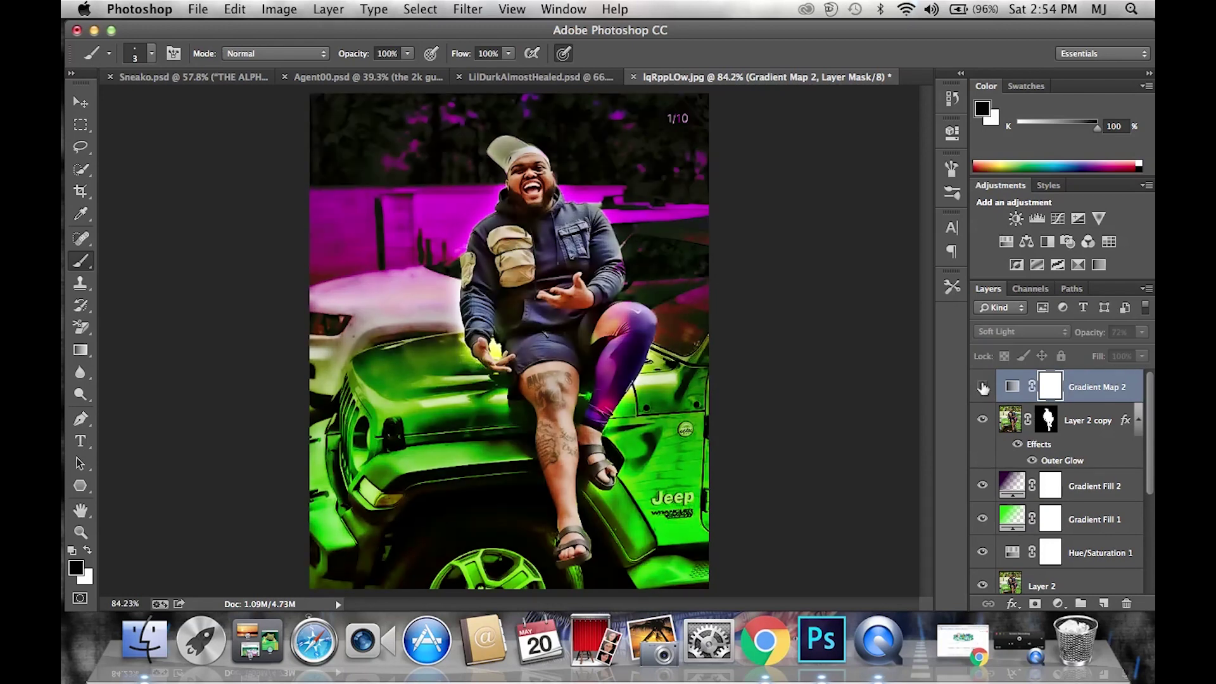
scroll(422, 338, up, 3)
Paint black on the gradient map mask with a 12 px brush to remove the magenta halo.
key(alt+bracketleft)
right_click(466, 302)
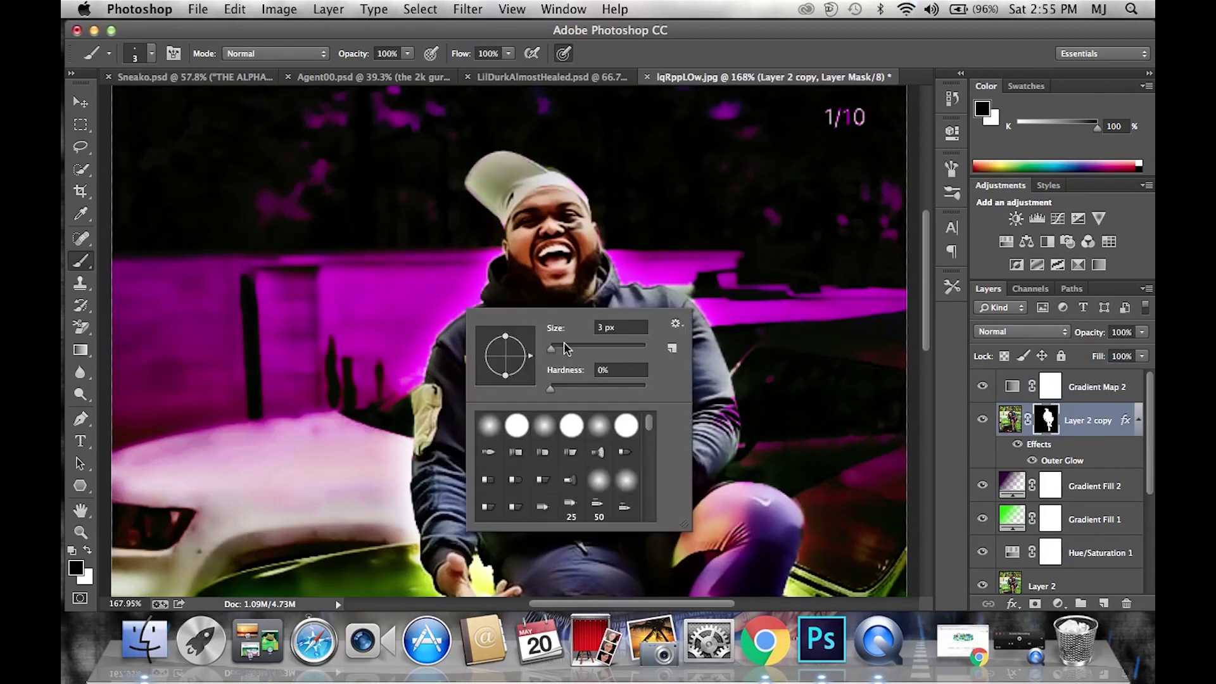
mouse_move(484, 266)
mouse_down()
mouse_move(421, 354)
mouse_move(520, 255)
mouse_up()
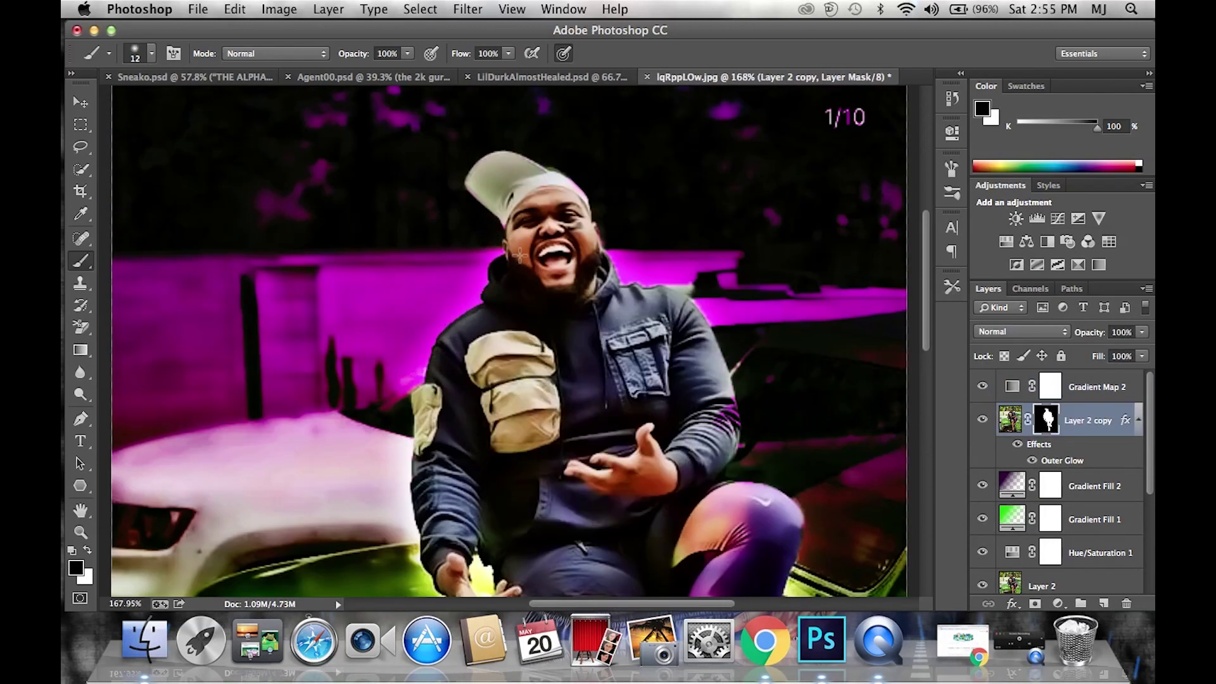
key(x)
scroll(716, 437, down, 5)
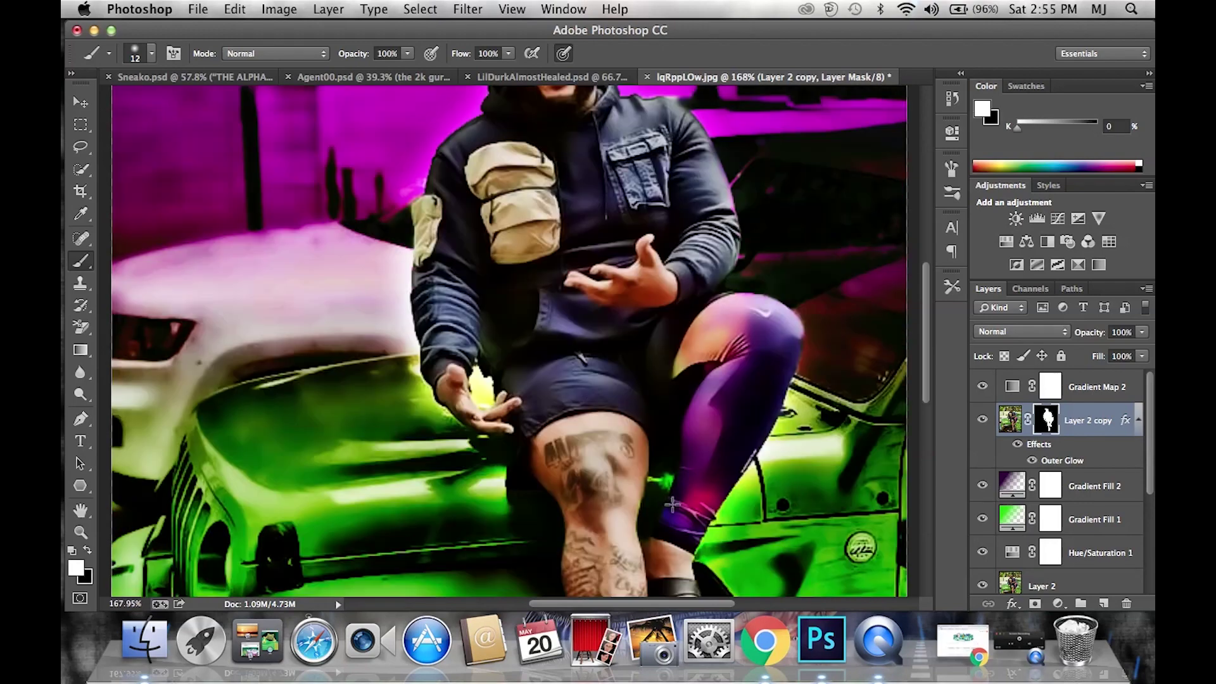
Drag the teal texture into the Jeep photo as Layer 3, scaled to cover the canvas.
scroll(665, 462, down, 5)
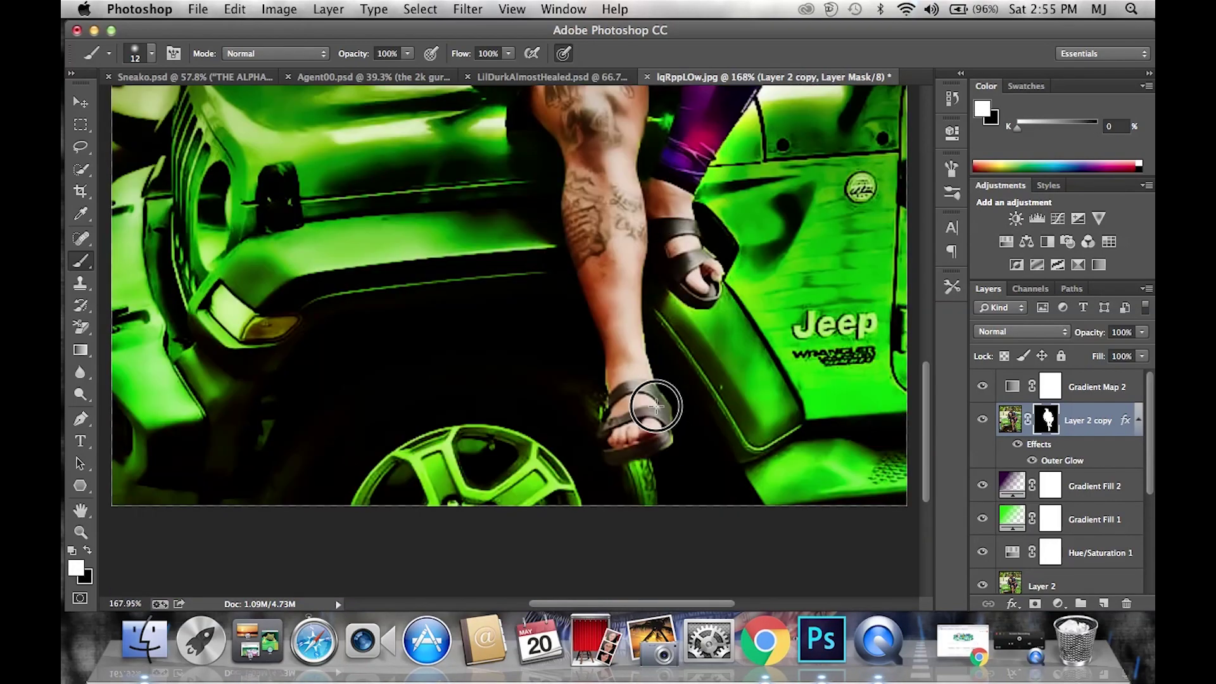
scroll(659, 329, down, 2)
key(super+0)
key(v)
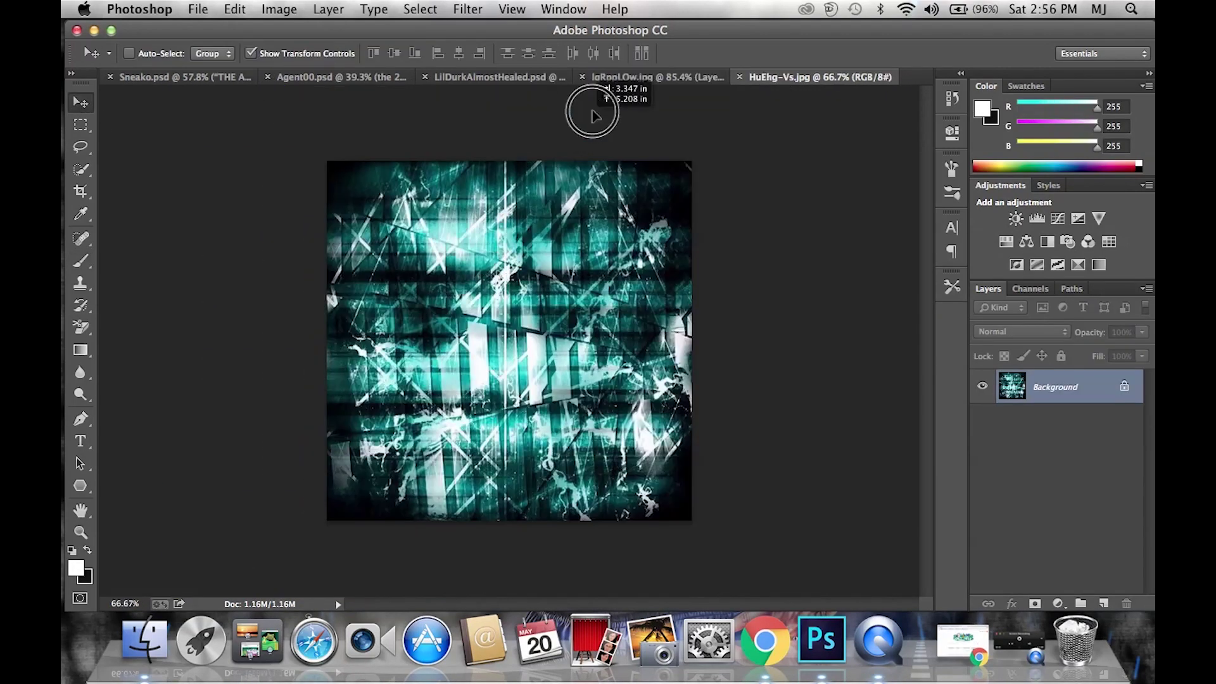
drag(635, 76, 566, 206)
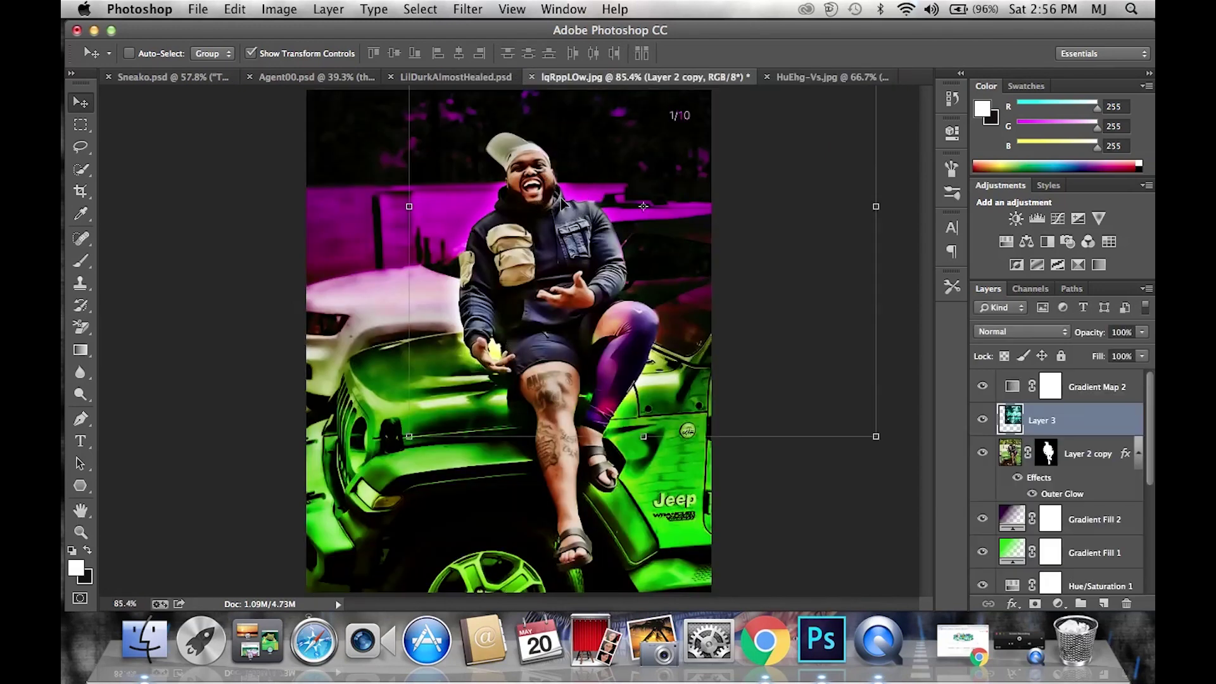
drag(434, 313, 405, 359)
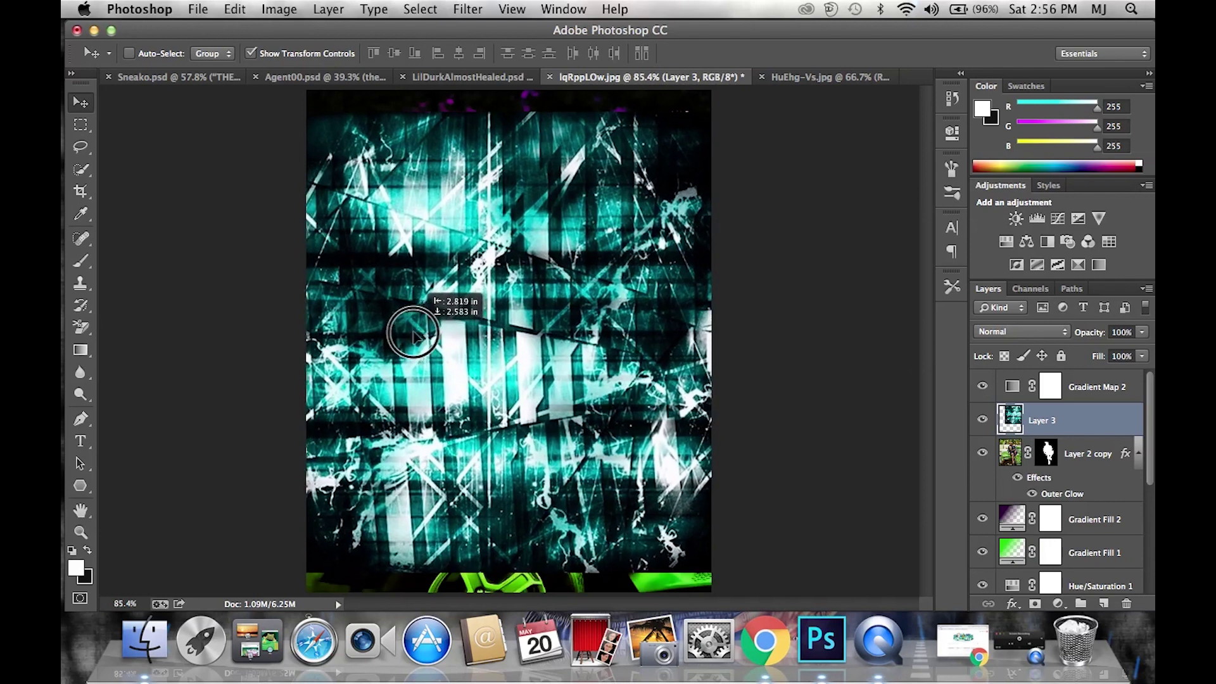
drag(405, 360, 415, 328)
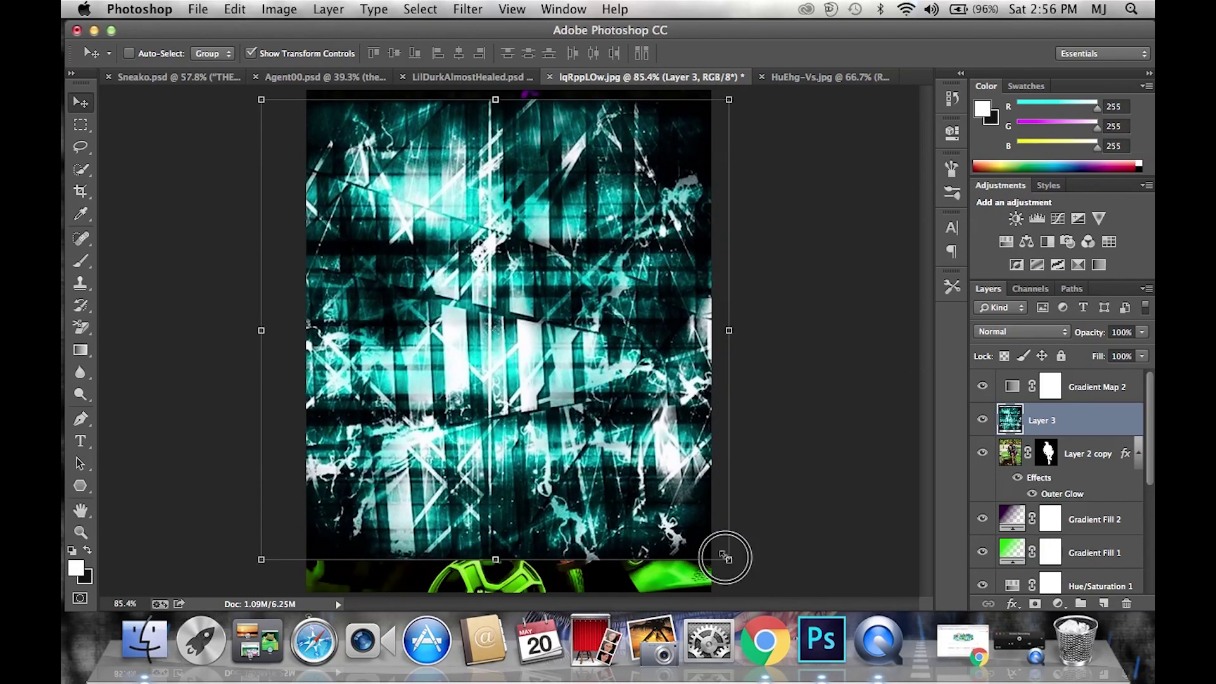
drag(727, 560, 729, 592)
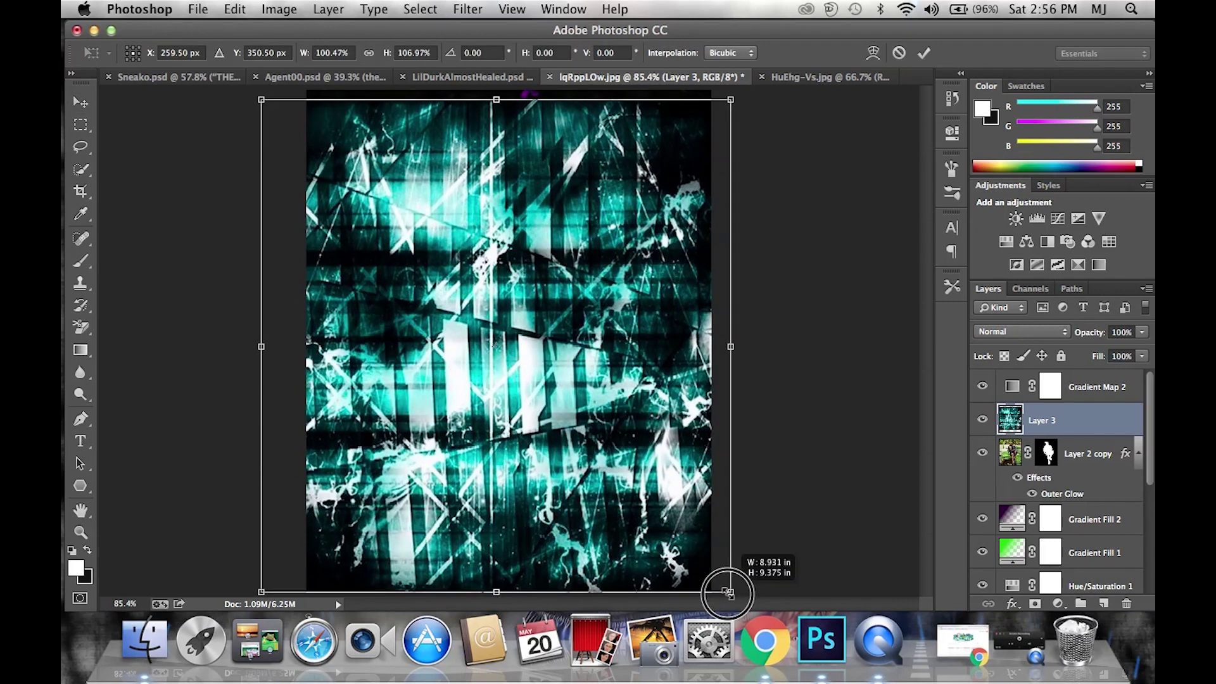
key(Return)
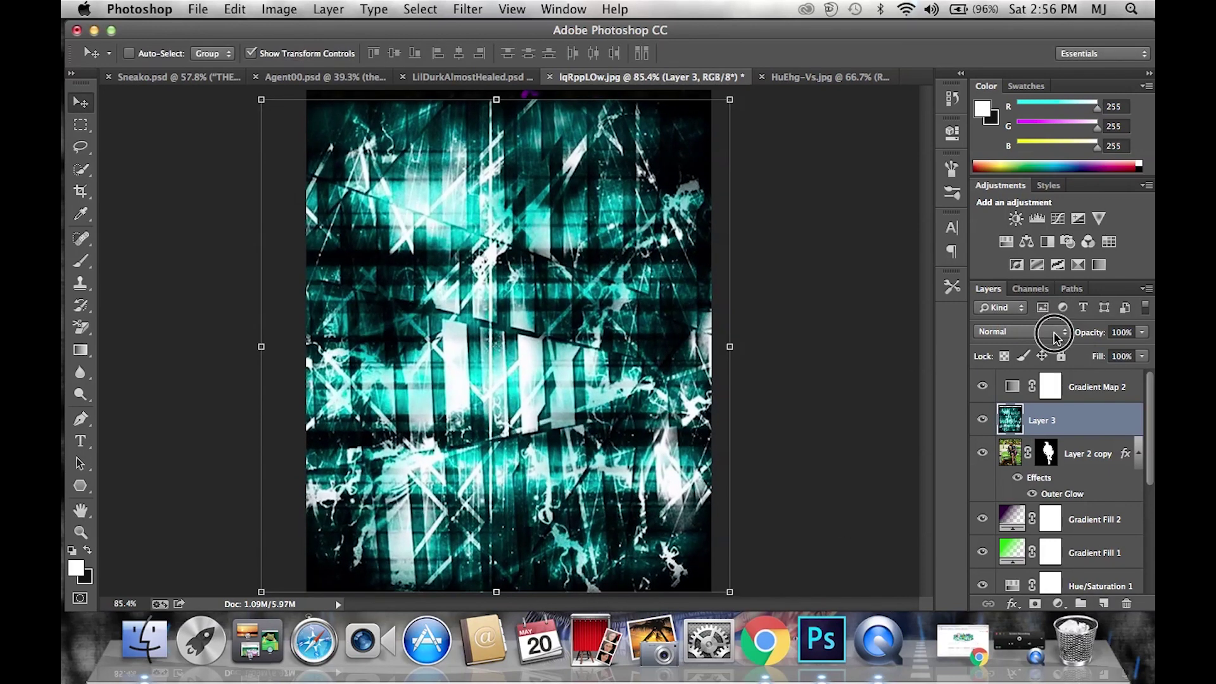
click(1053, 337)
Blend the teal texture in Overlay and move Layer 3 down the stack.
click(1026, 494)
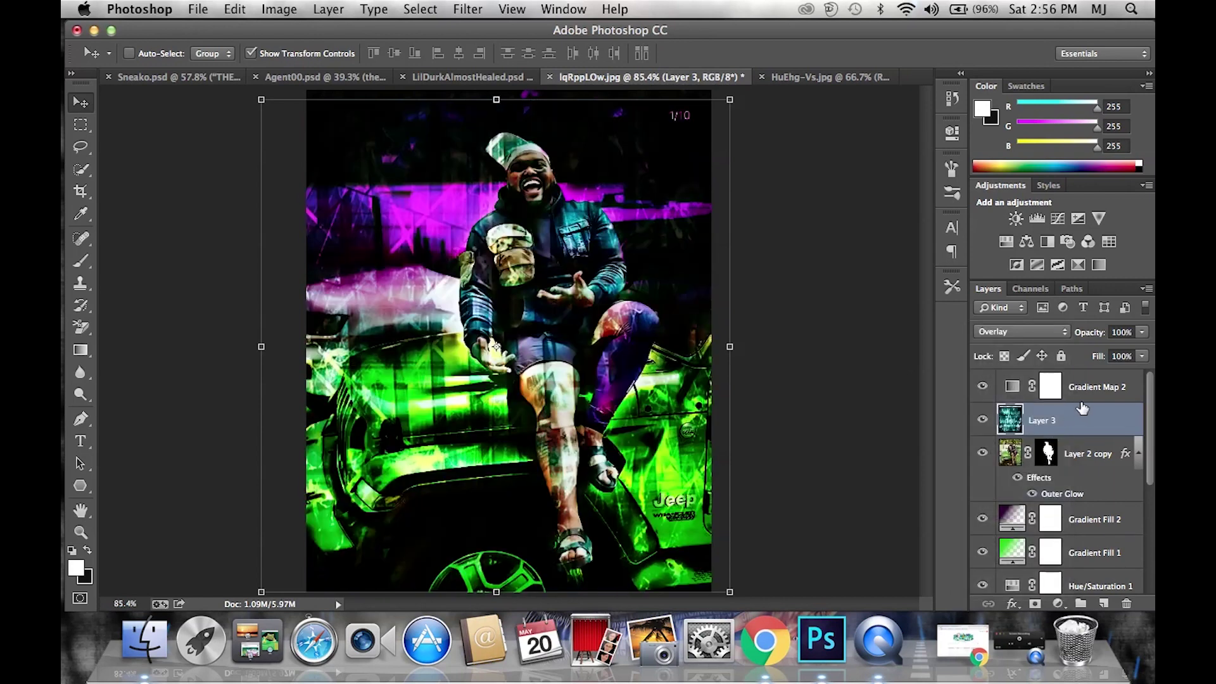
drag(1085, 422, 1060, 588)
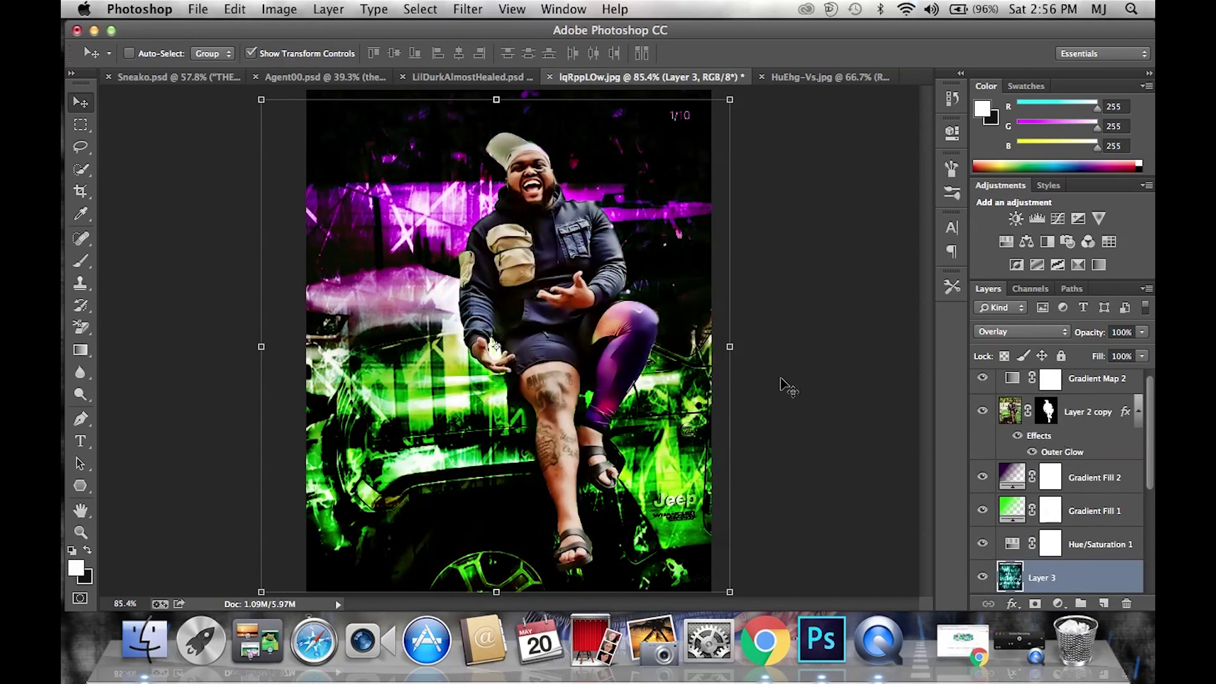
scroll(683, 311, down, 1)
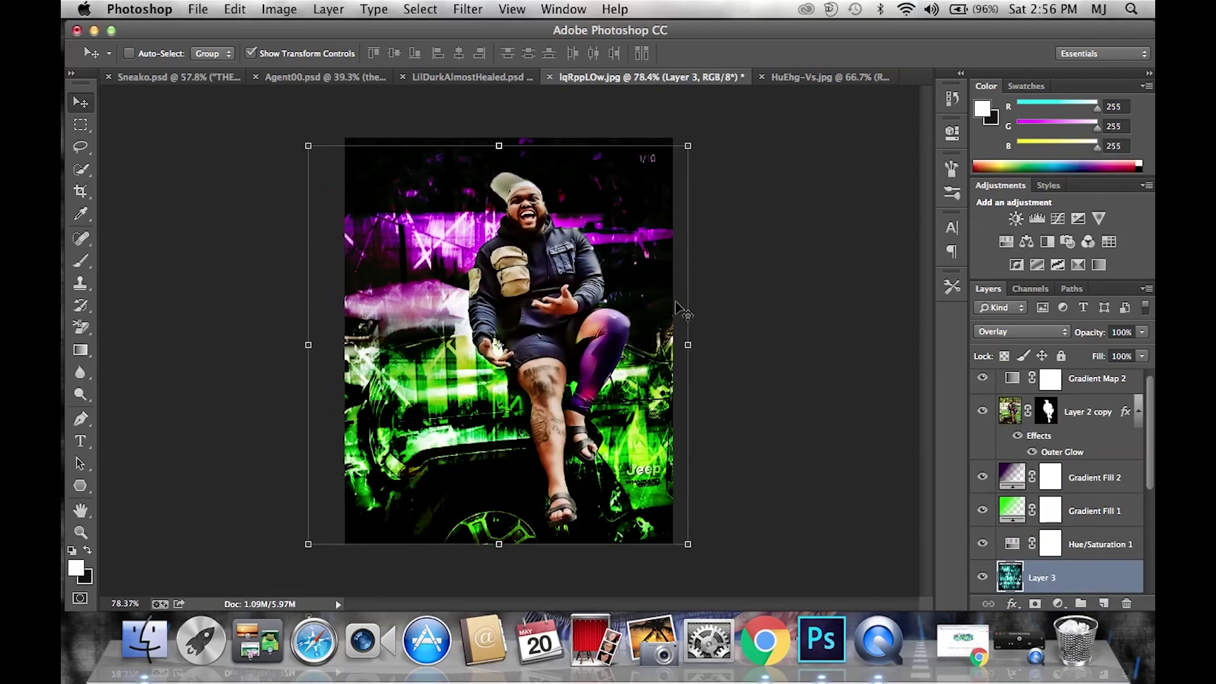
scroll(683, 311, down, 1)
scroll(683, 312, down, 1)
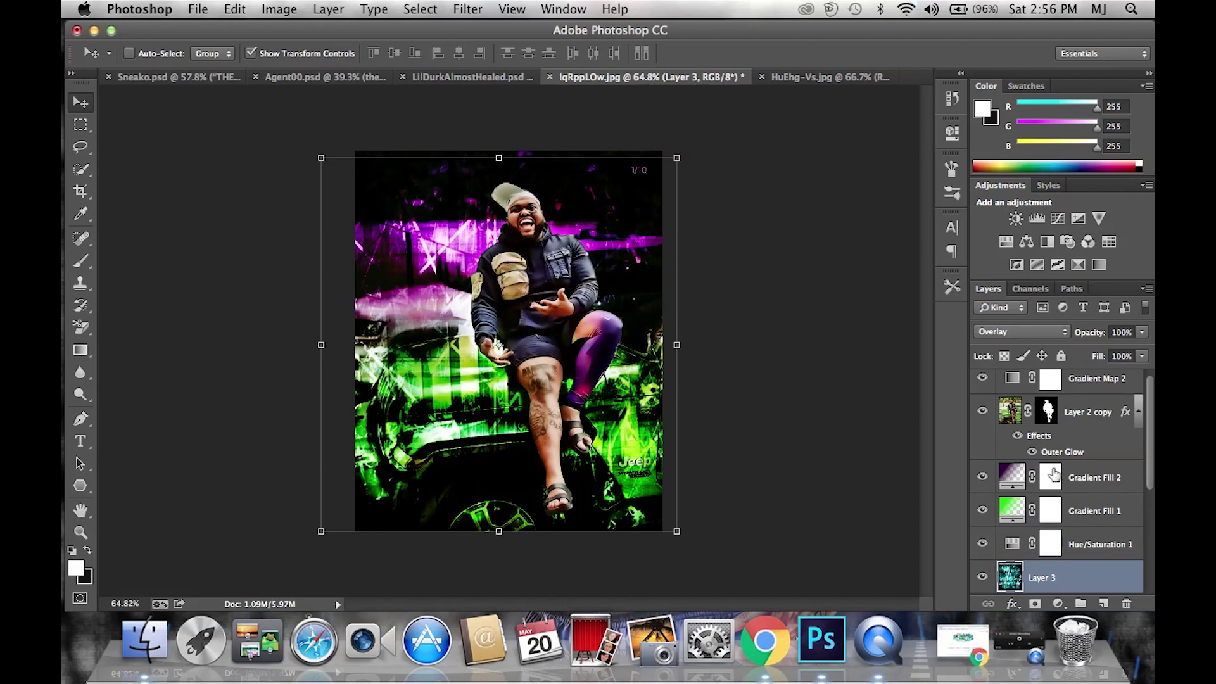
Change Layer 3's blend mode to Soft Light and turn off Show Transform Controls.
click(1056, 341)
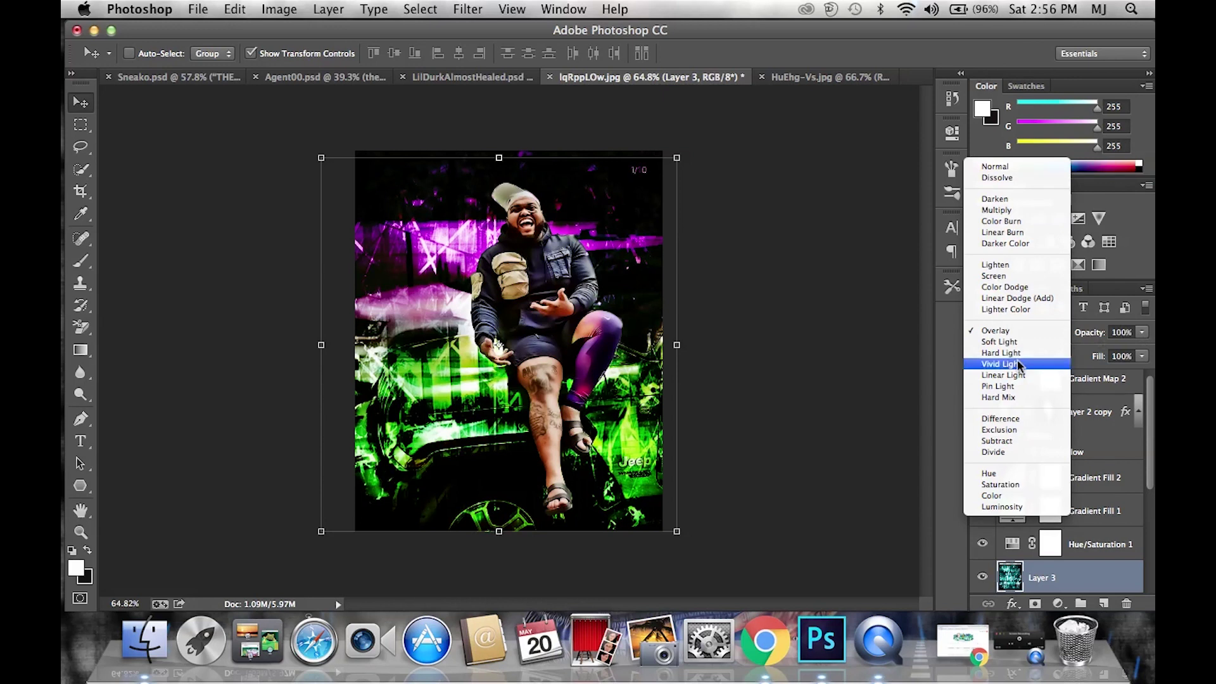
key(Escape)
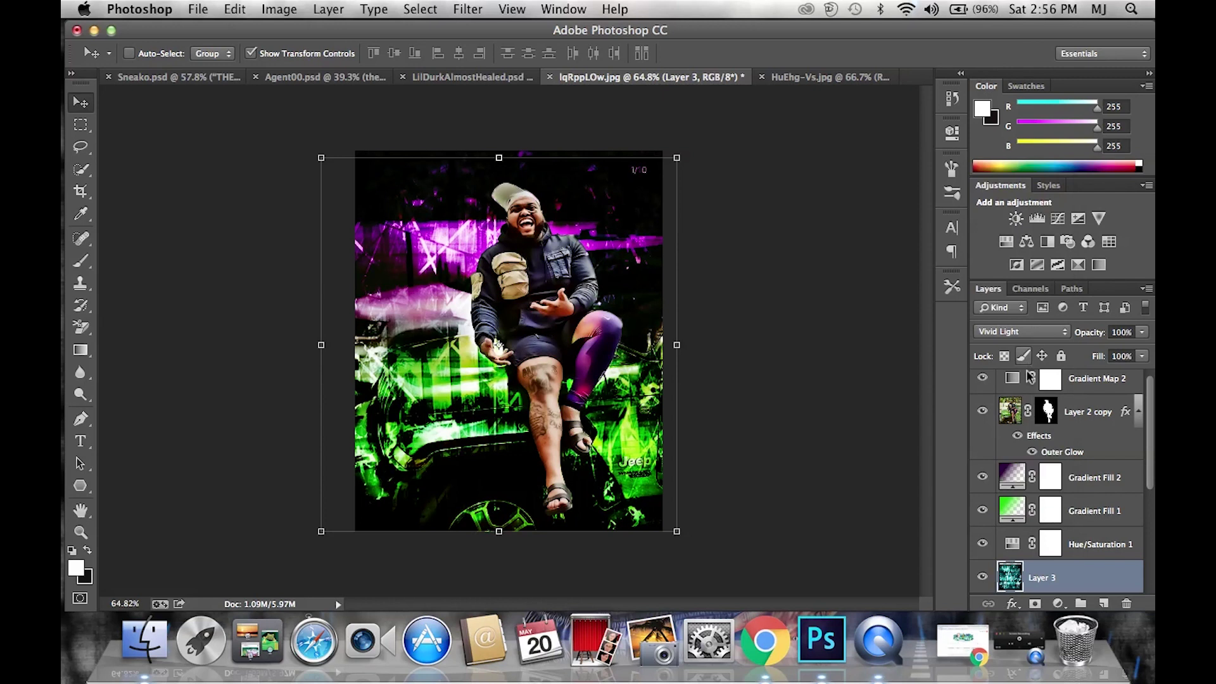
click(1034, 333)
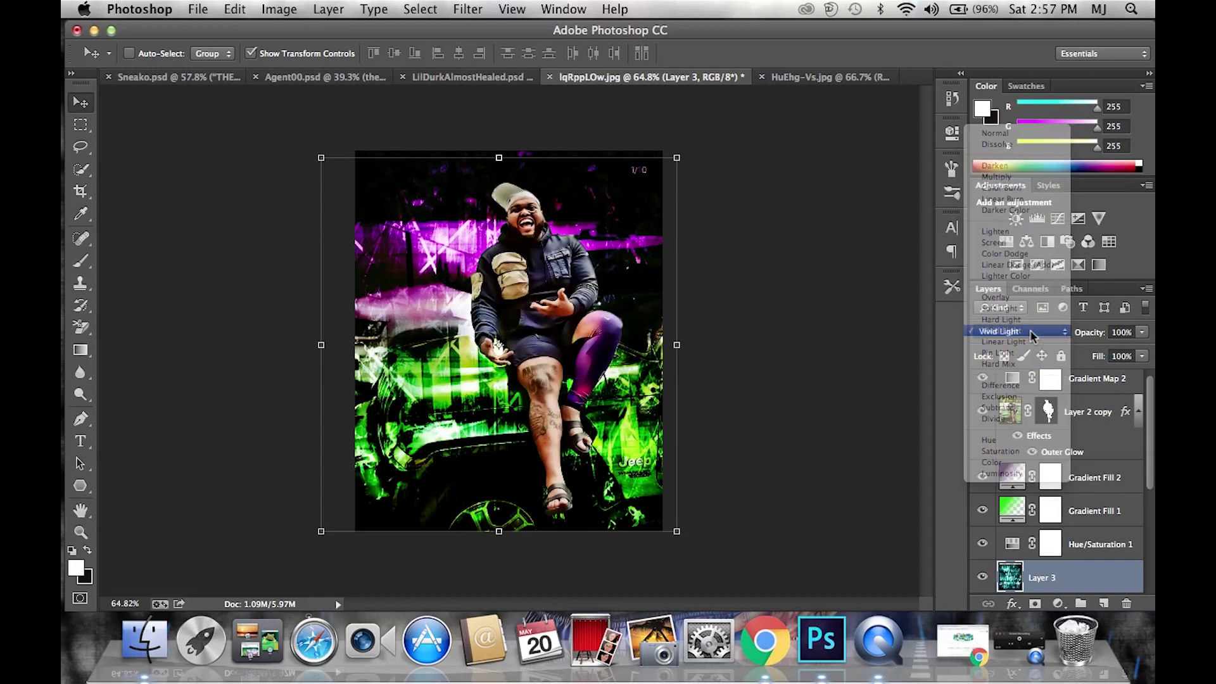
click(1029, 333)
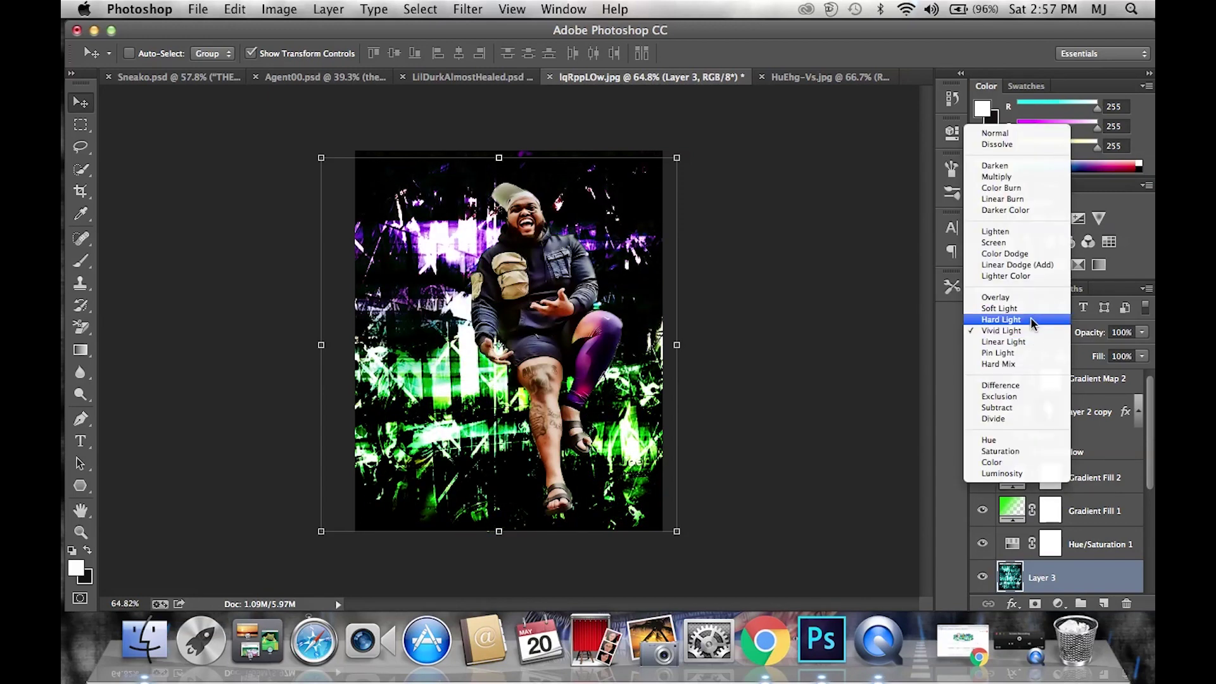
key(Escape)
key(Up)
key(Up)
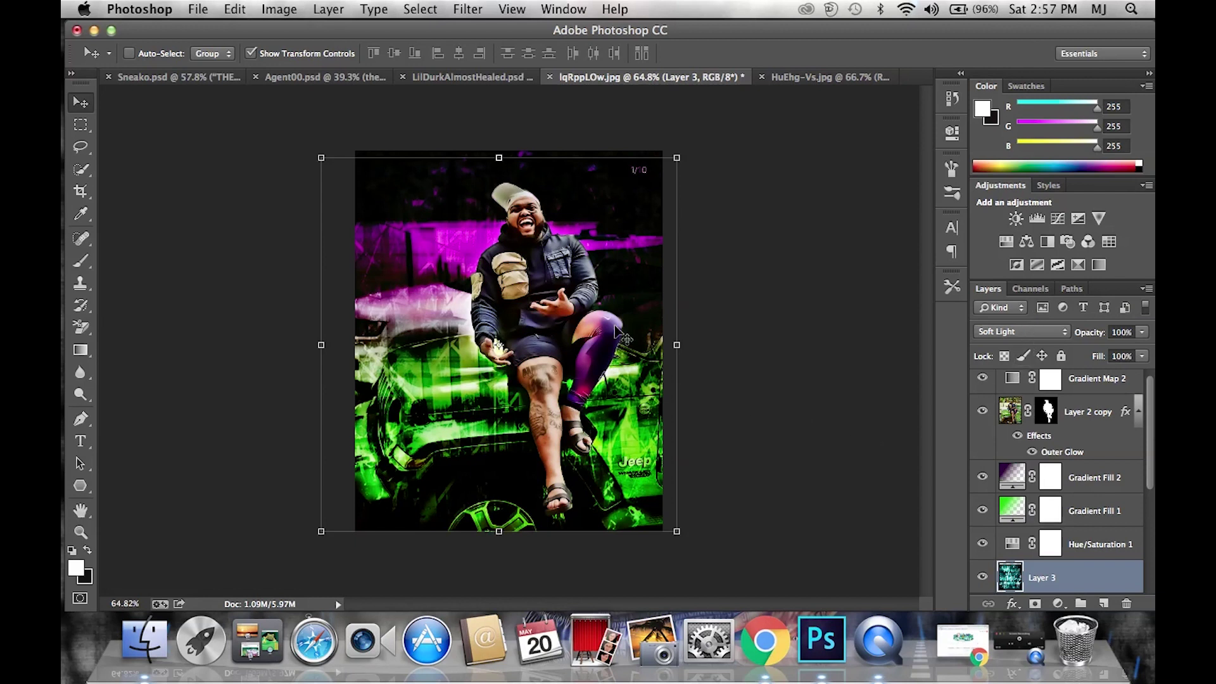
click(252, 54)
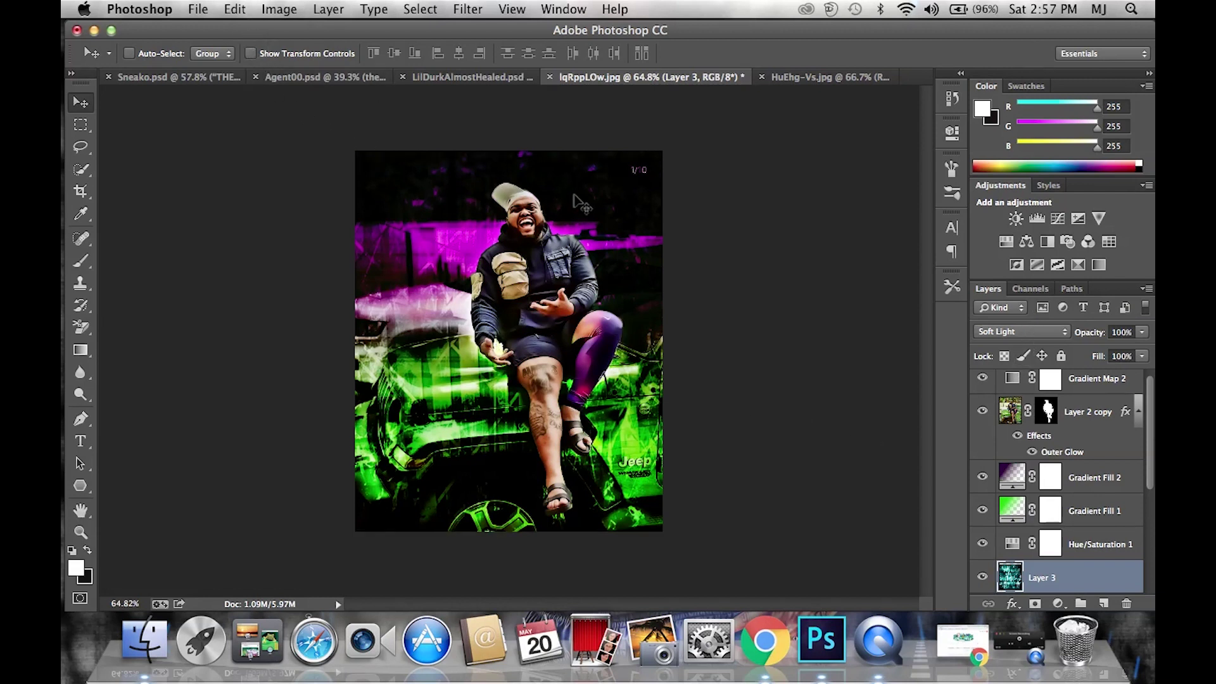
Set Layer 3 to Overlay blend mode at 46% opacity.
scroll(573, 197, up, 3)
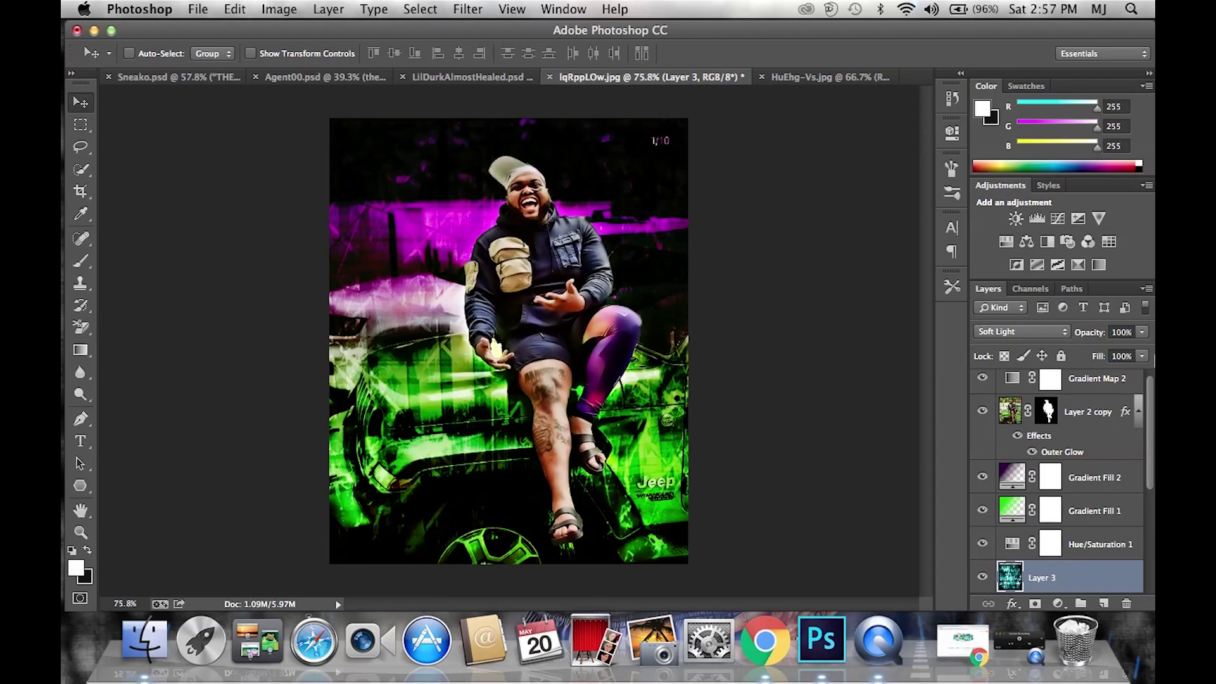
click(1144, 332)
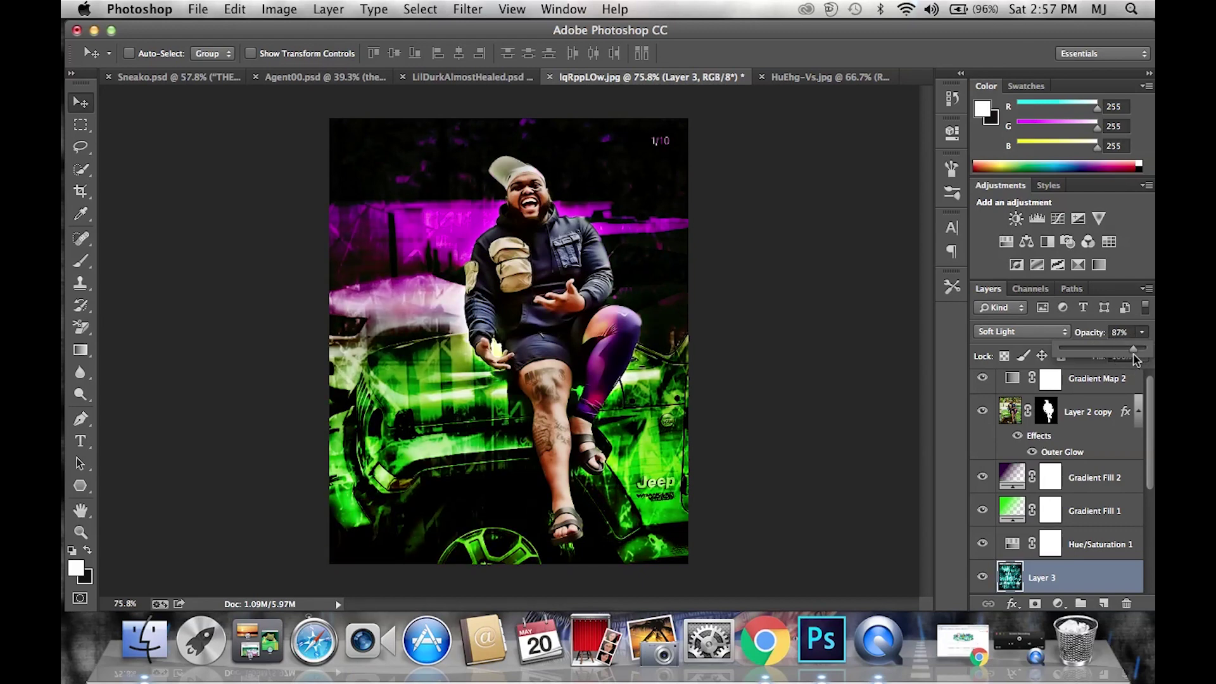
click(1023, 331)
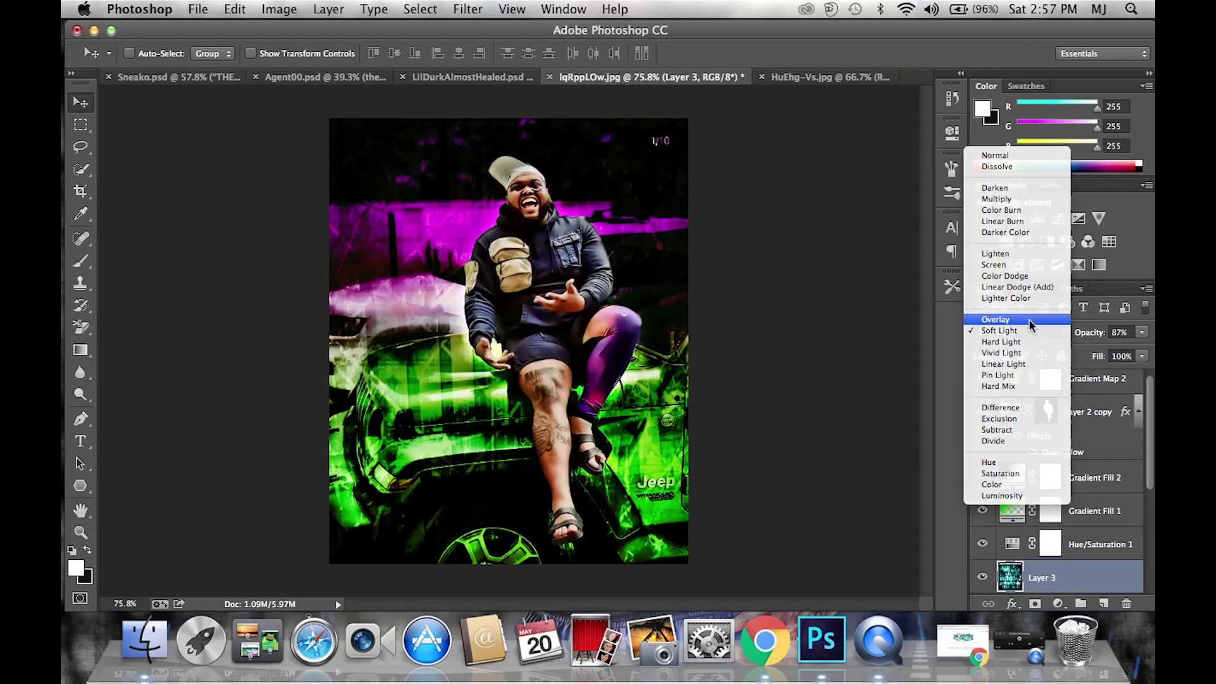
click(1028, 318)
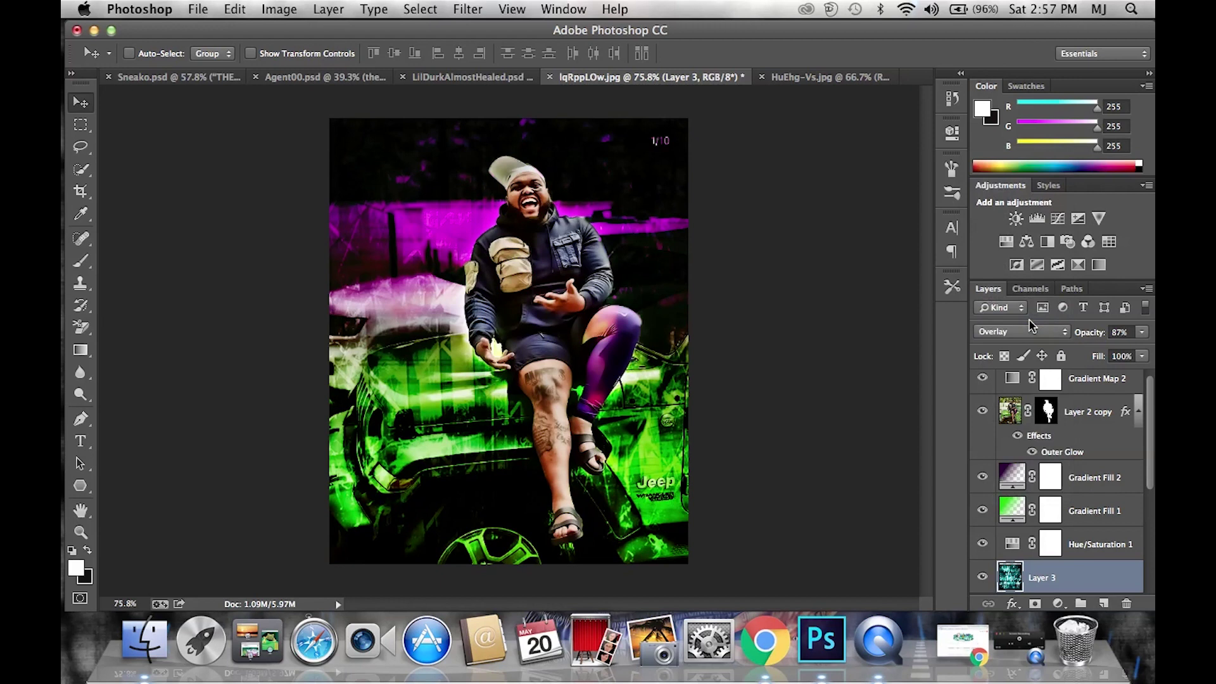
click(1143, 334)
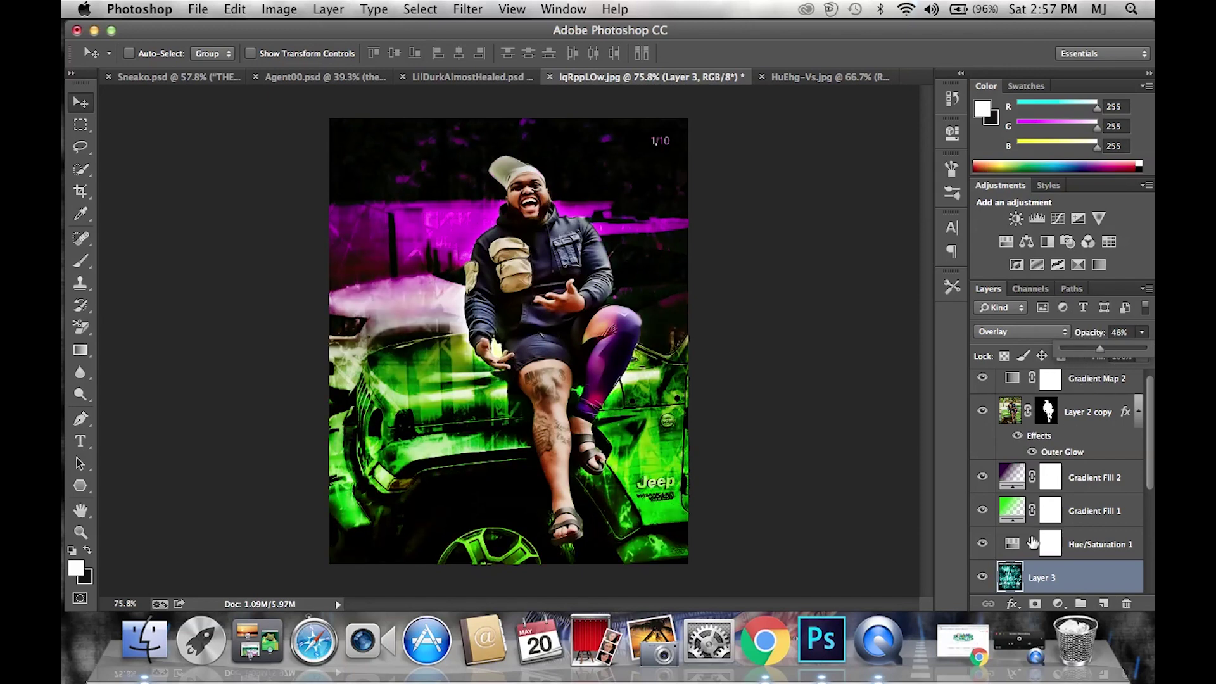
click(1030, 582)
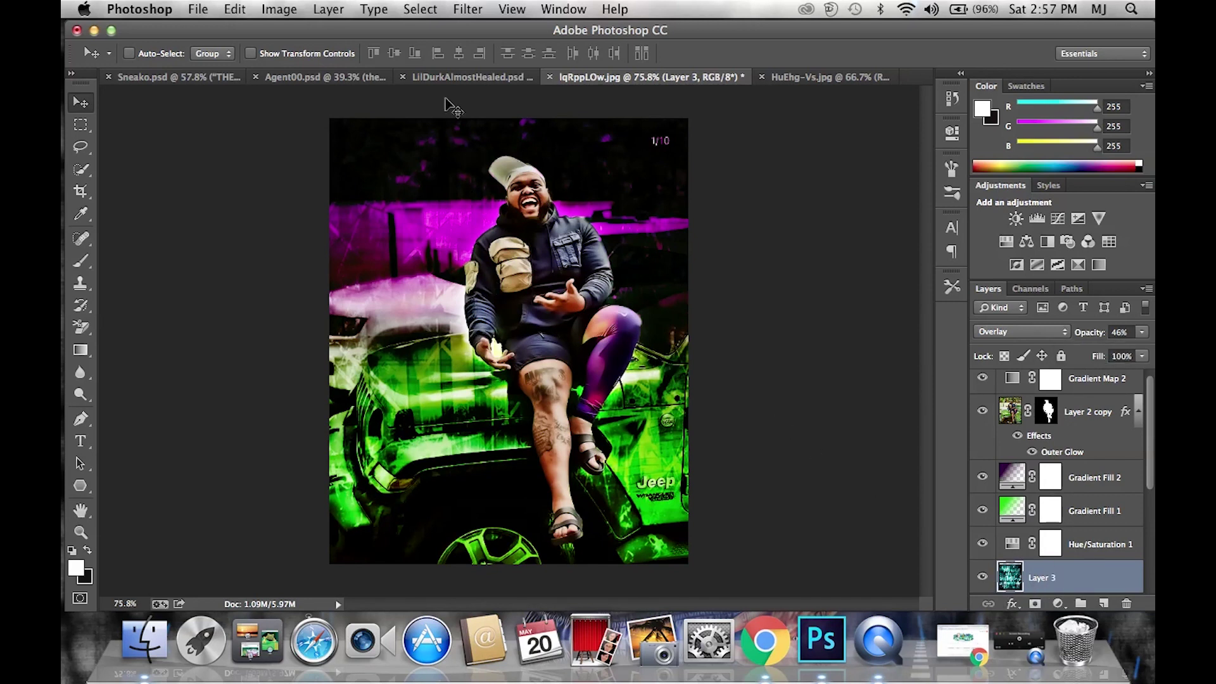
scroll(1070, 412, up, 1)
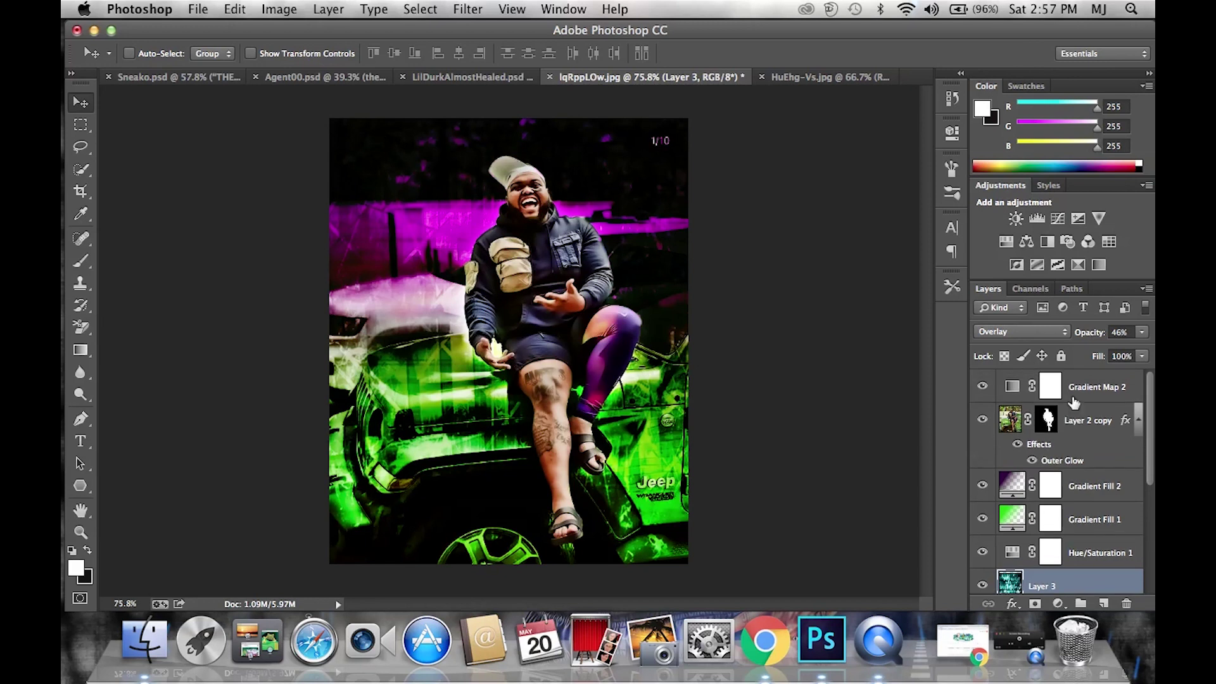
Stamp the visible layers above Gradient Map 2 into Layer 4 and apply Poster Edges.
click(1087, 382)
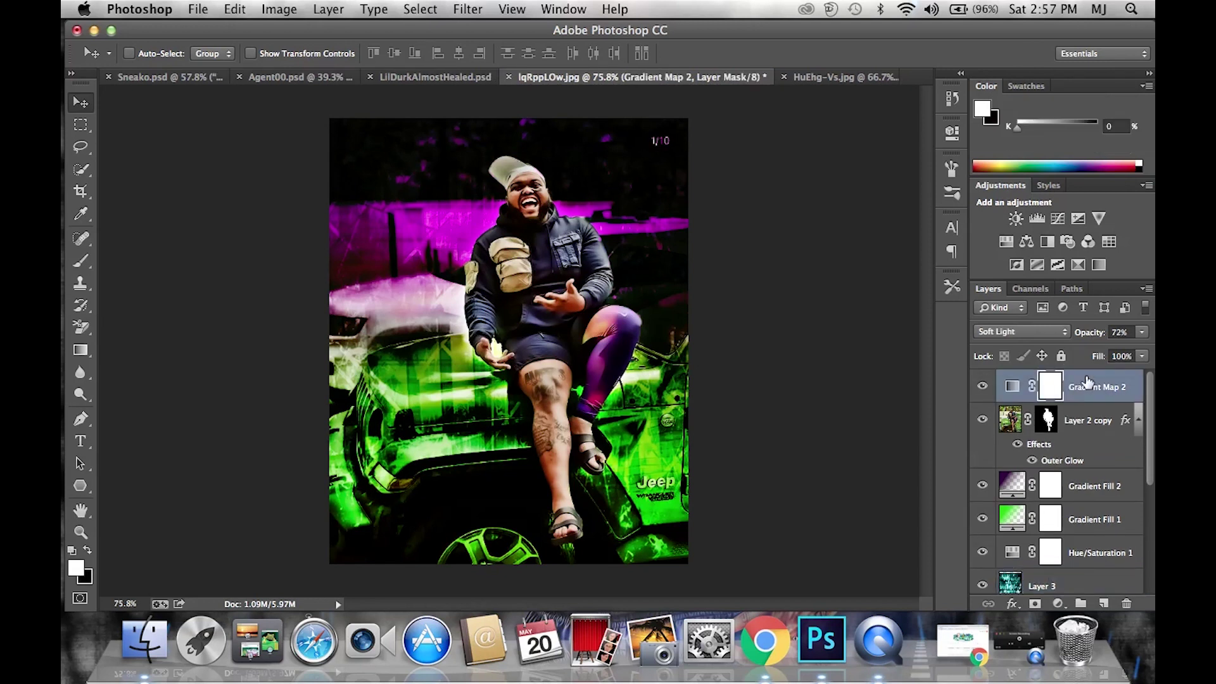
key(alt+shift+super+n)
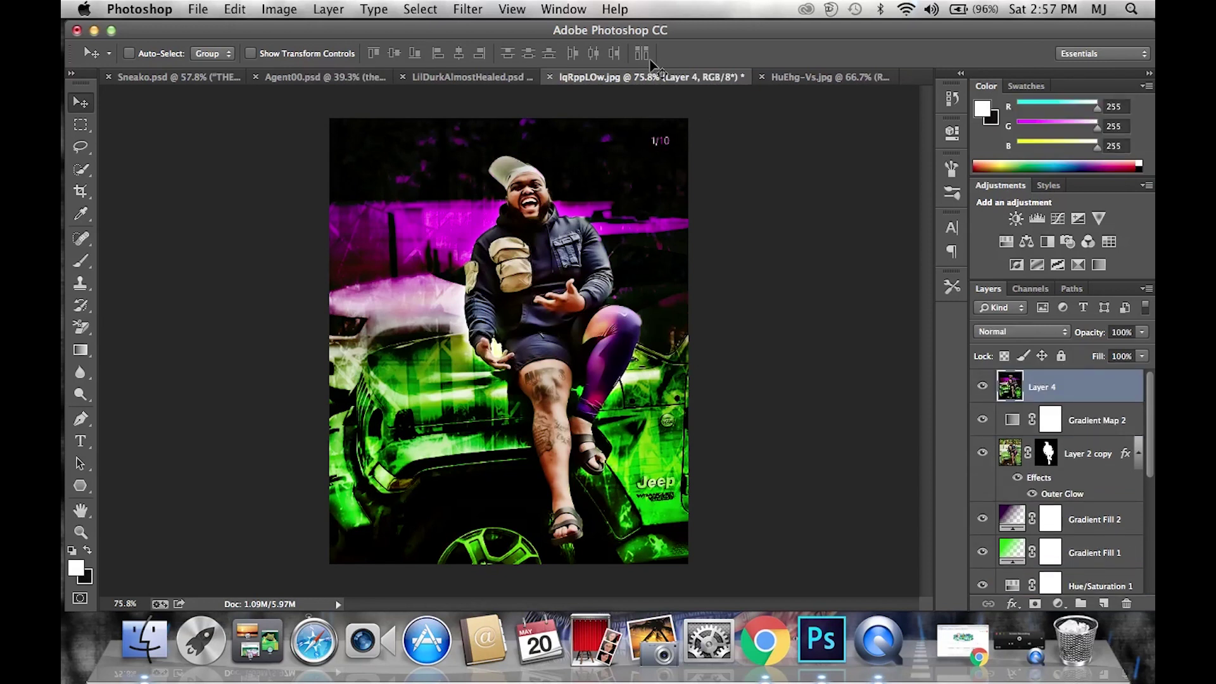
click(486, 8)
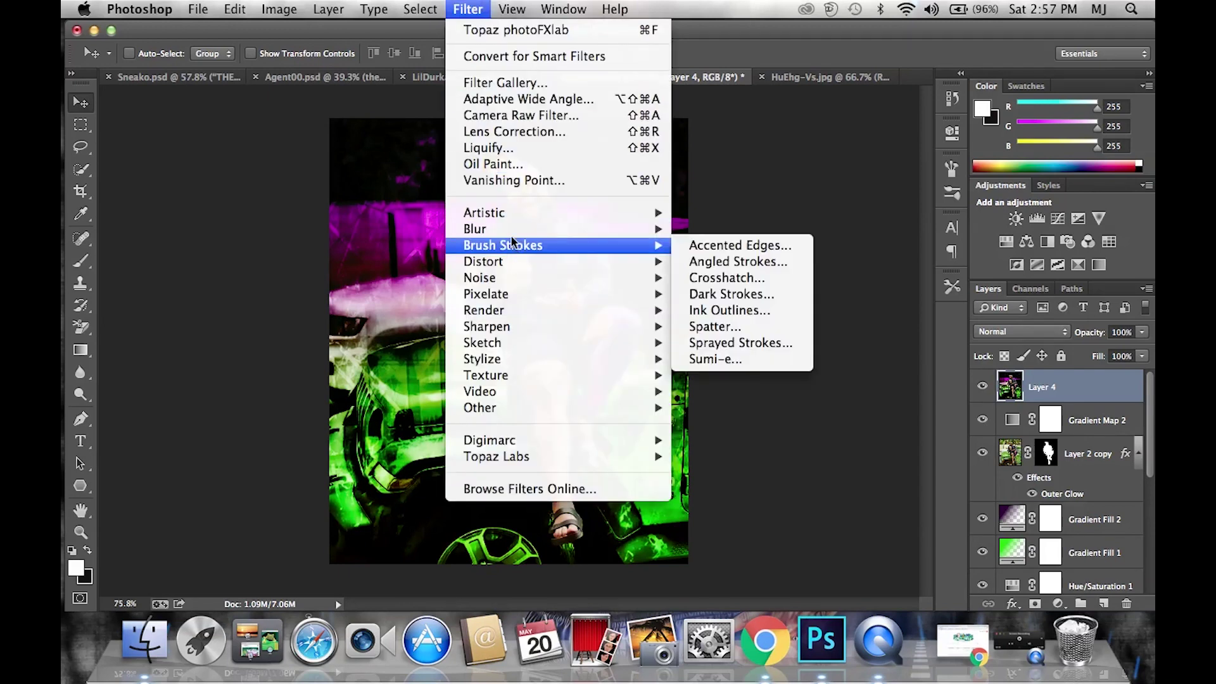
click(518, 84)
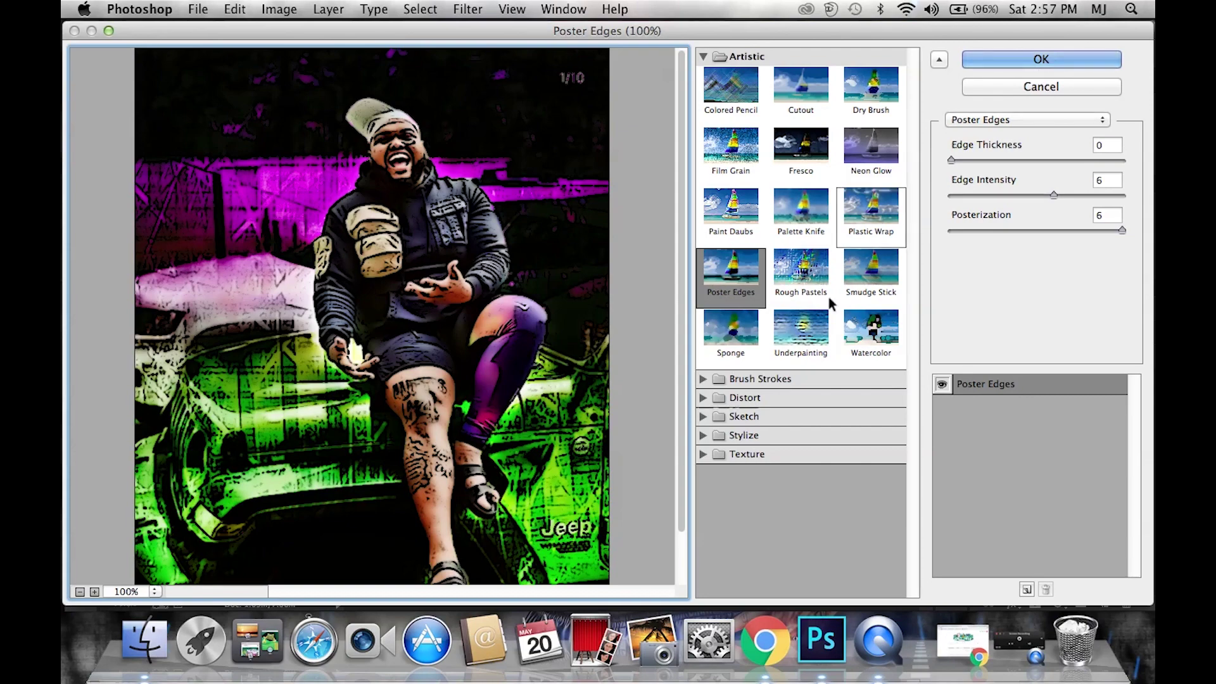
click(1014, 60)
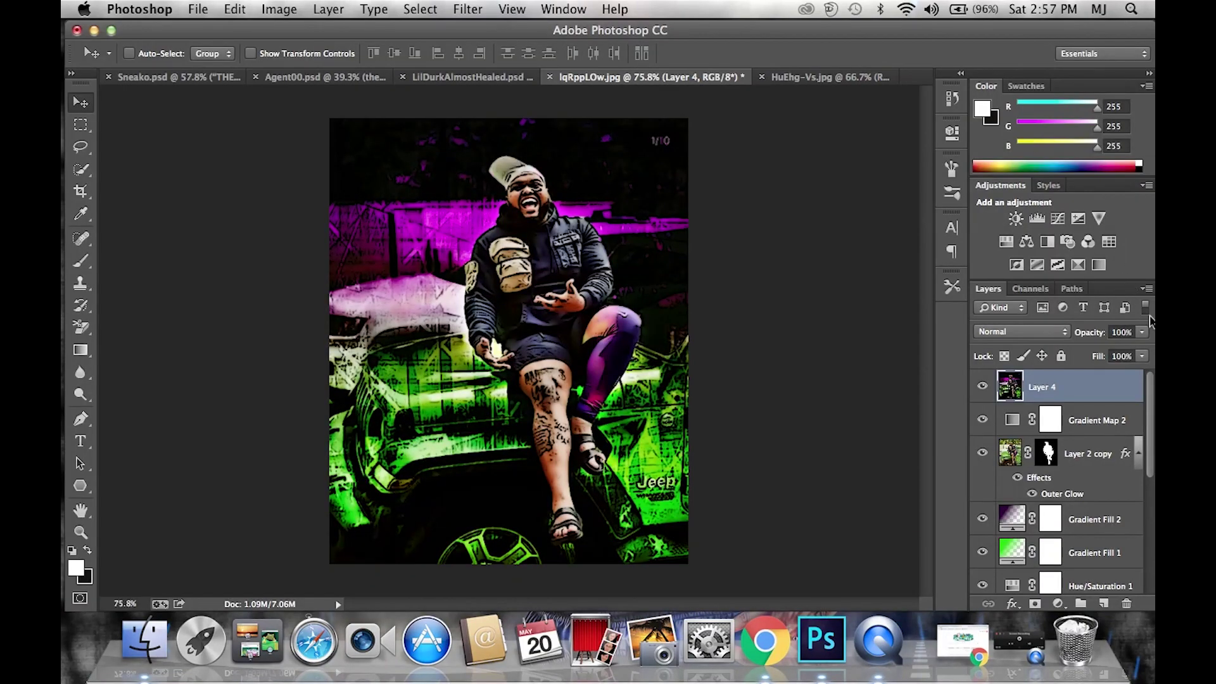
Set Layer 4 to 41% opacity in Overlay, toggling its visibility to compare.
click(1142, 332)
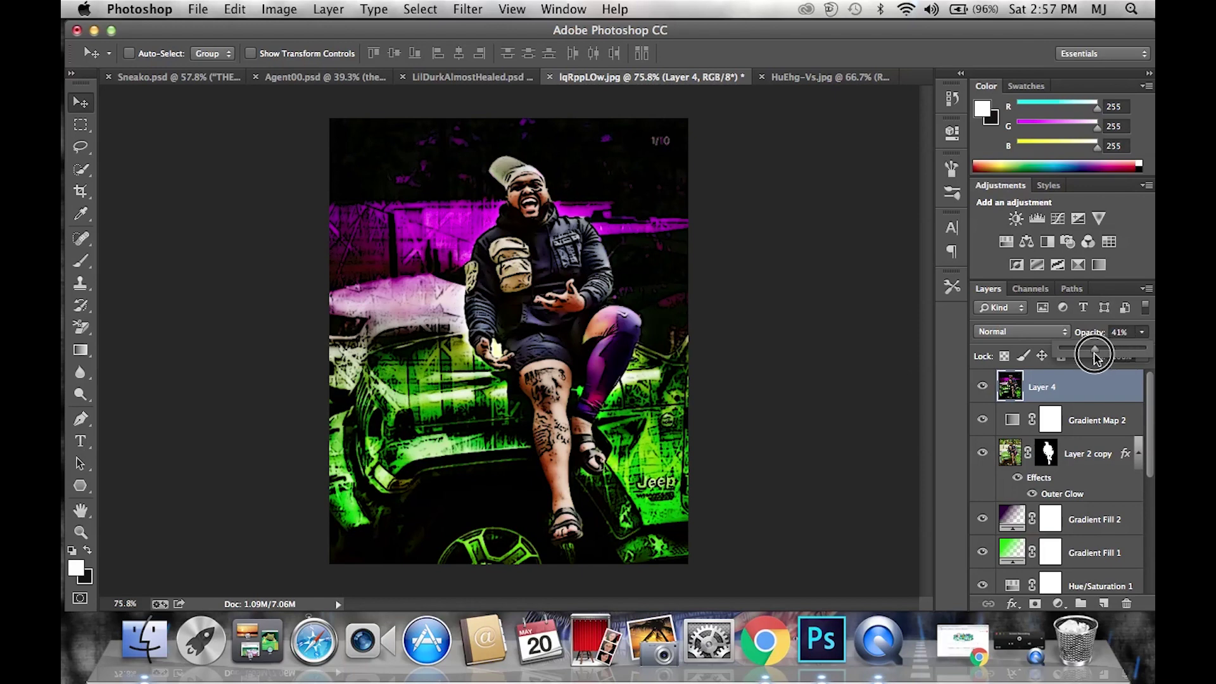
drag(1102, 355, 1096, 358)
click(1021, 335)
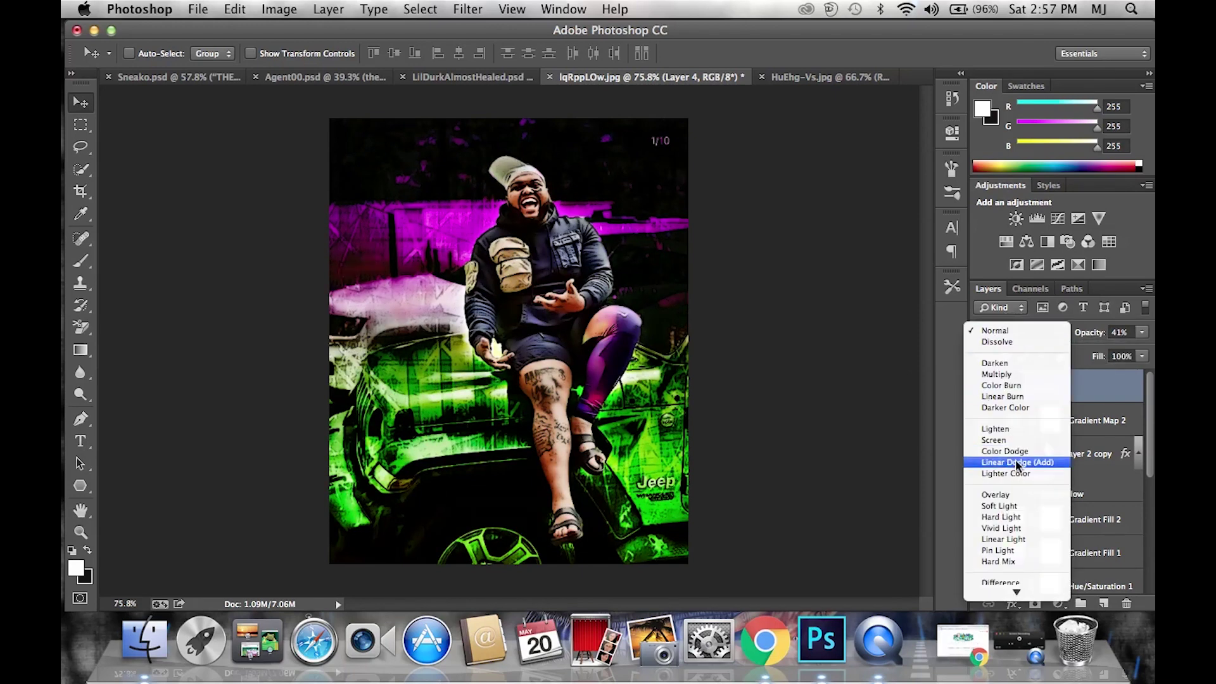
click(1023, 495)
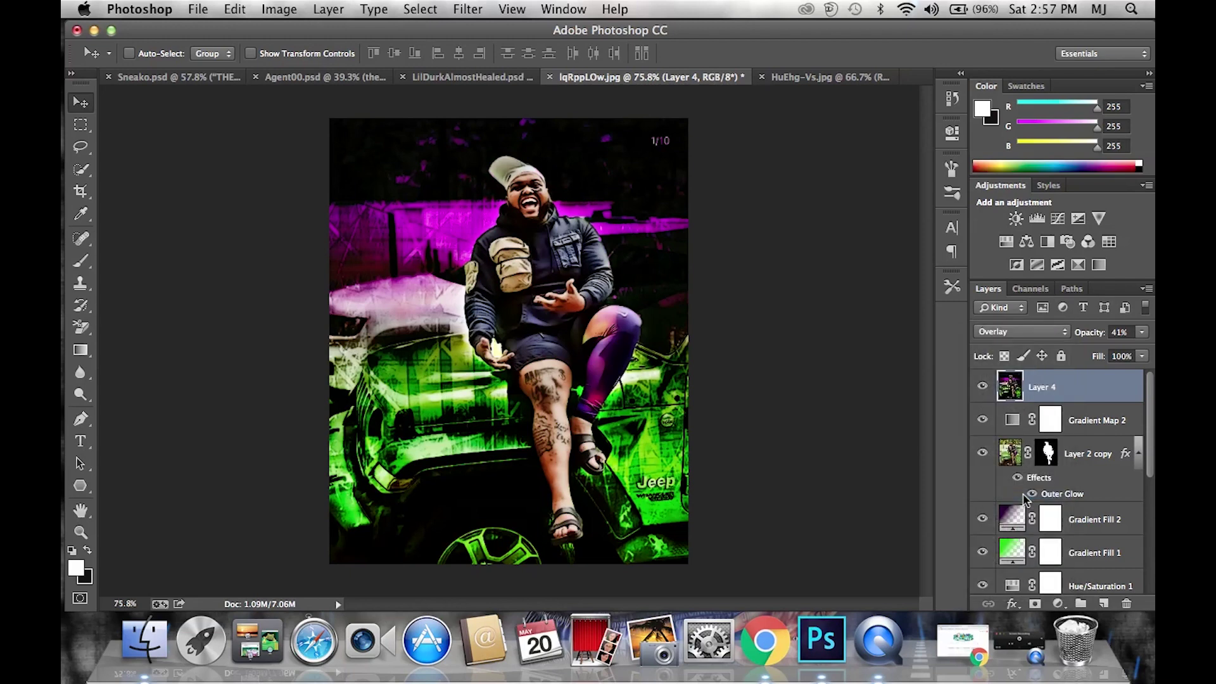
click(982, 387)
click(982, 387)
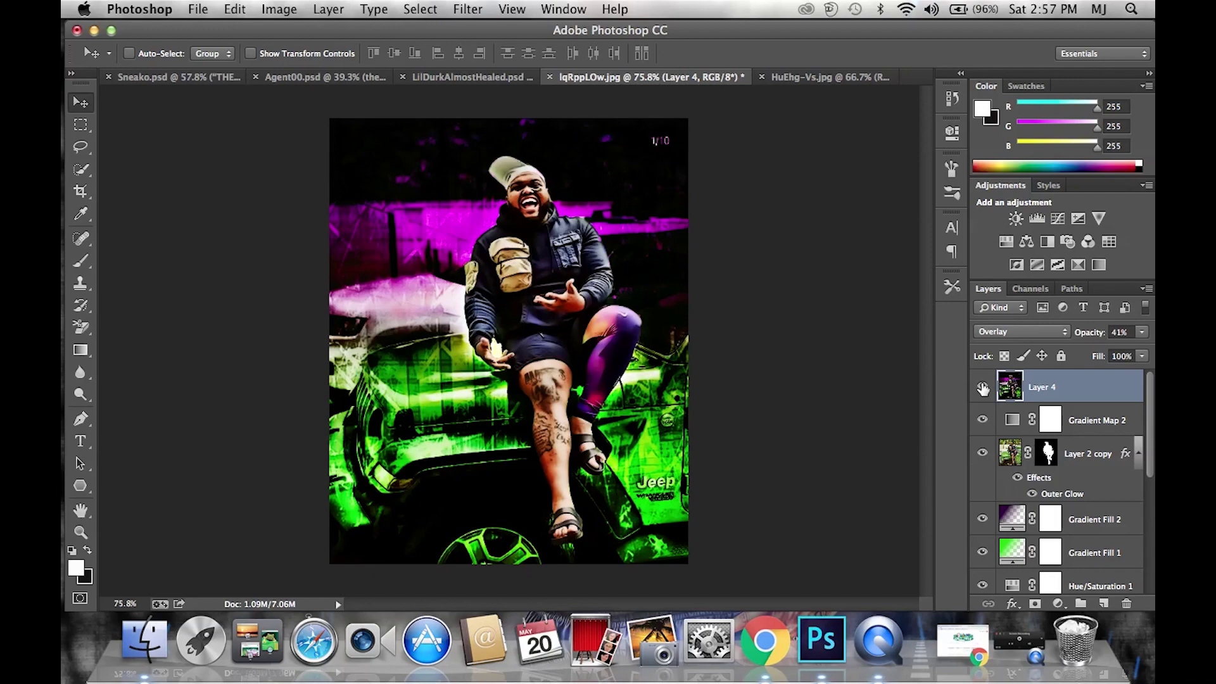